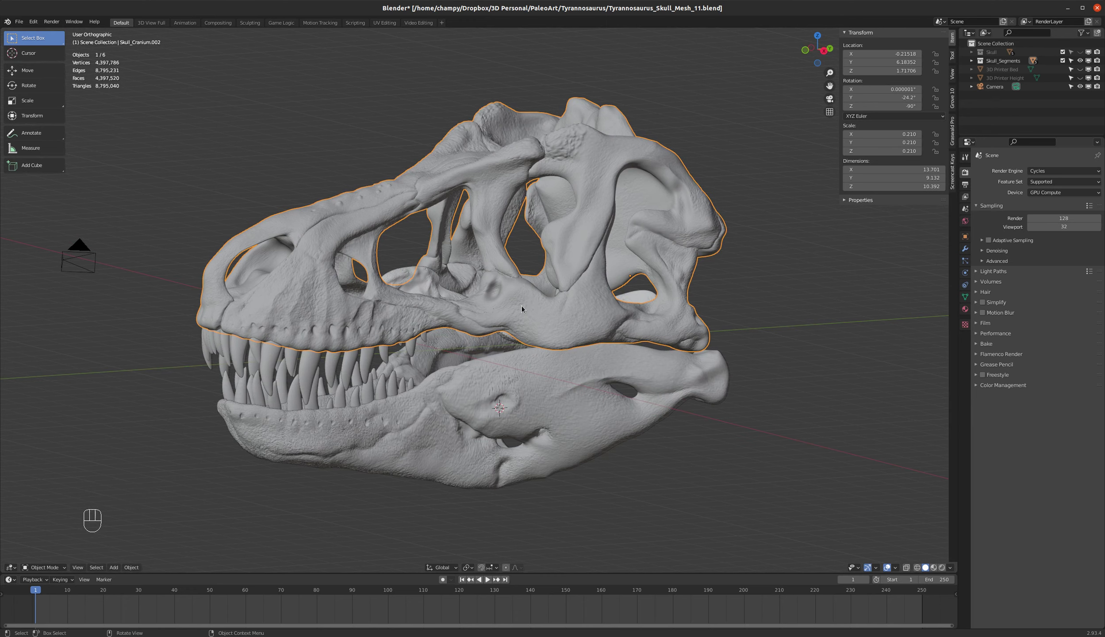
# Step: Set the solid viewport shading color to Random so each skull object is displayed in its own color
pyautogui.keyDown('shift'); pyautogui.moveTo(522, 306); pyautogui.dragTo(553, 306, button='middle'); pyautogui.keyUp('shift')
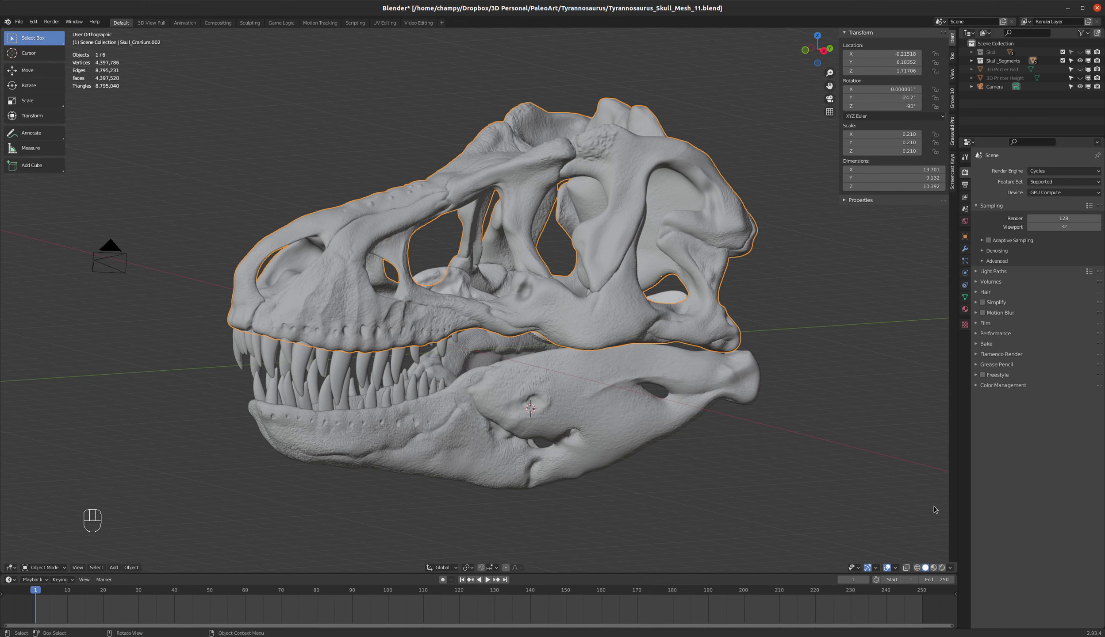
pyautogui.click(951, 568)
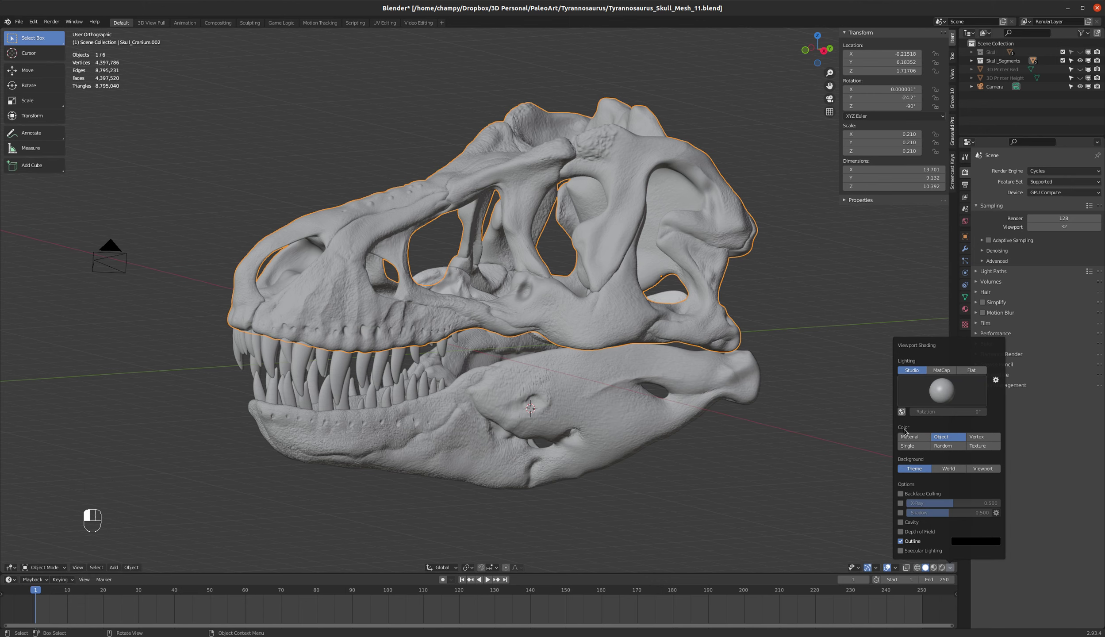
pyautogui.click(946, 447)
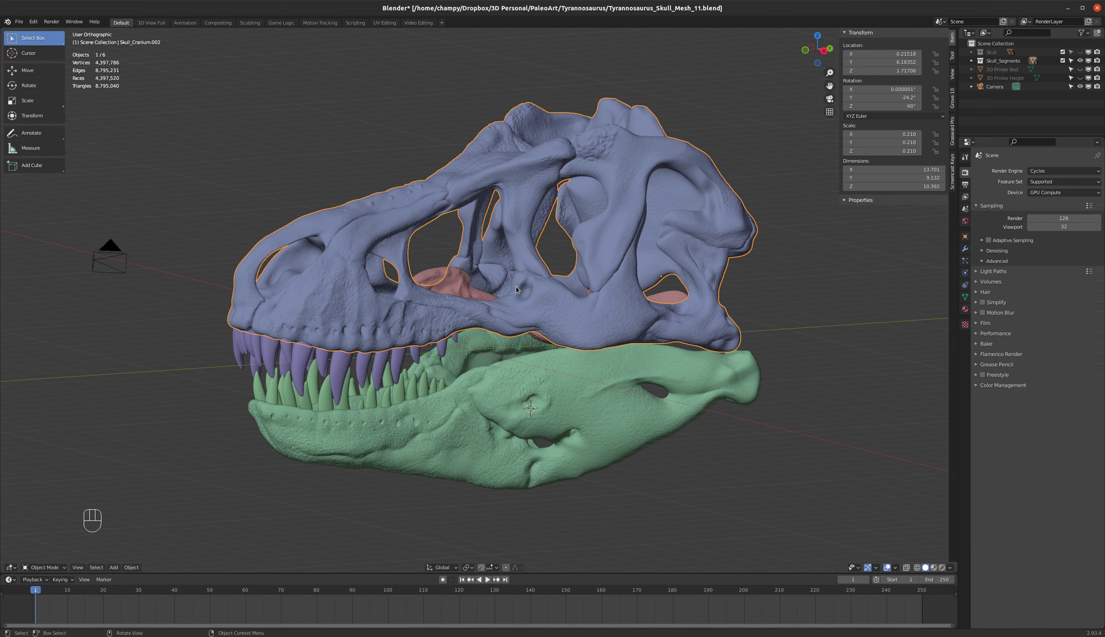
# Step: Select the teeth, cranium, mandible and inner skull piece in turn to examine how the model is divided into objects
pyautogui.click(267, 351)
pyautogui.click(279, 258)
pyautogui.click(452, 367)
pyautogui.click(518, 418)
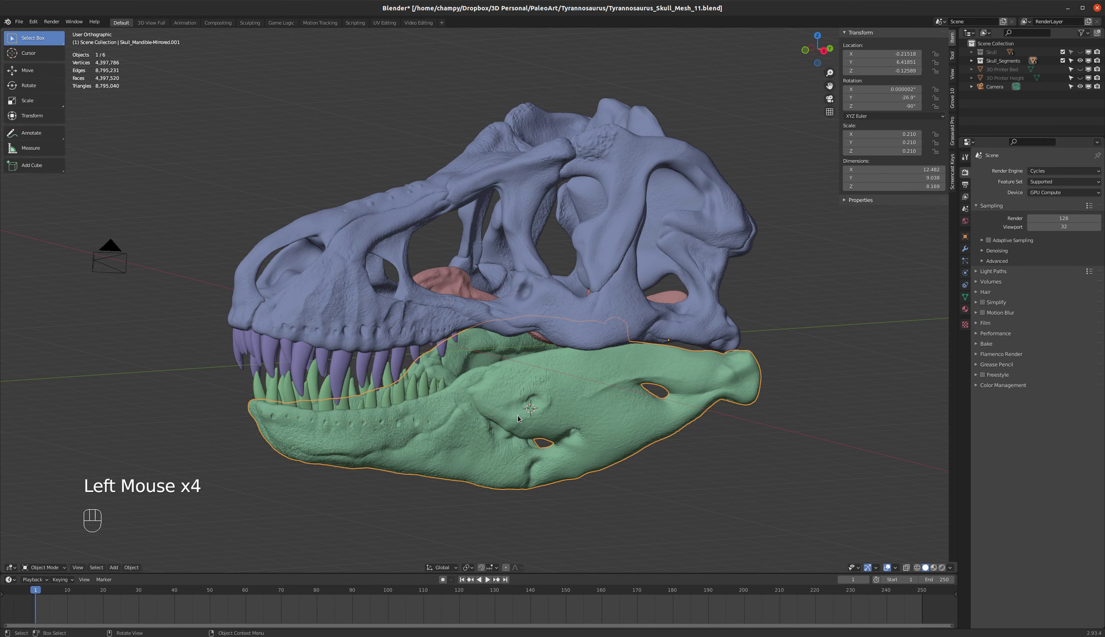
pyautogui.click(465, 284)
pyautogui.click(519, 170)
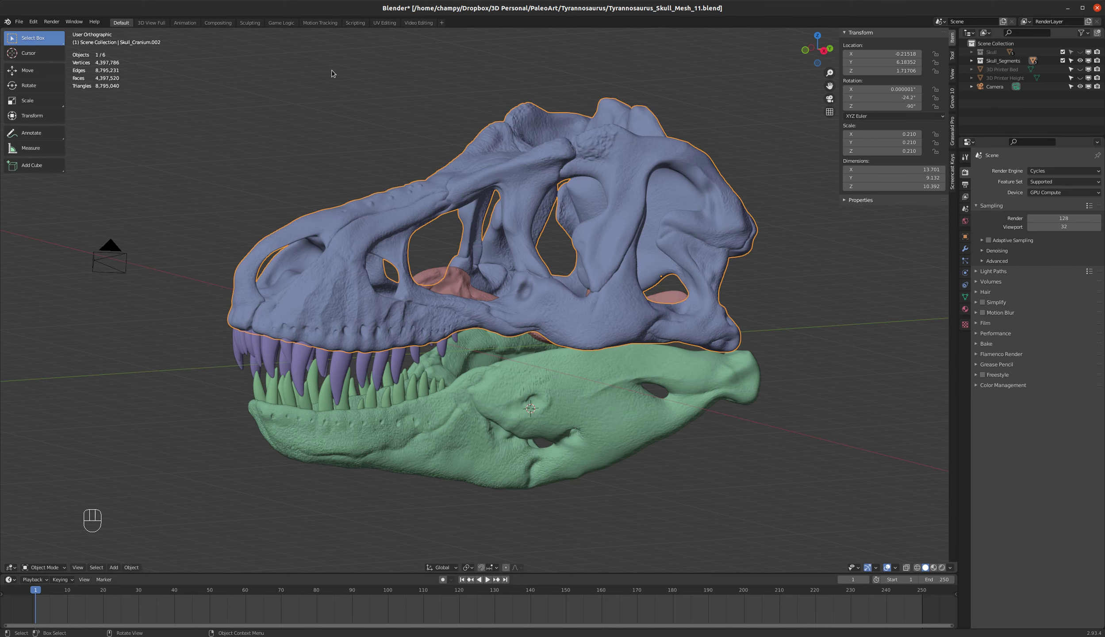
# Step: Look through the scene camera, select the Camera object, and check its placement relative to the skull
pyautogui.press('KP_0')
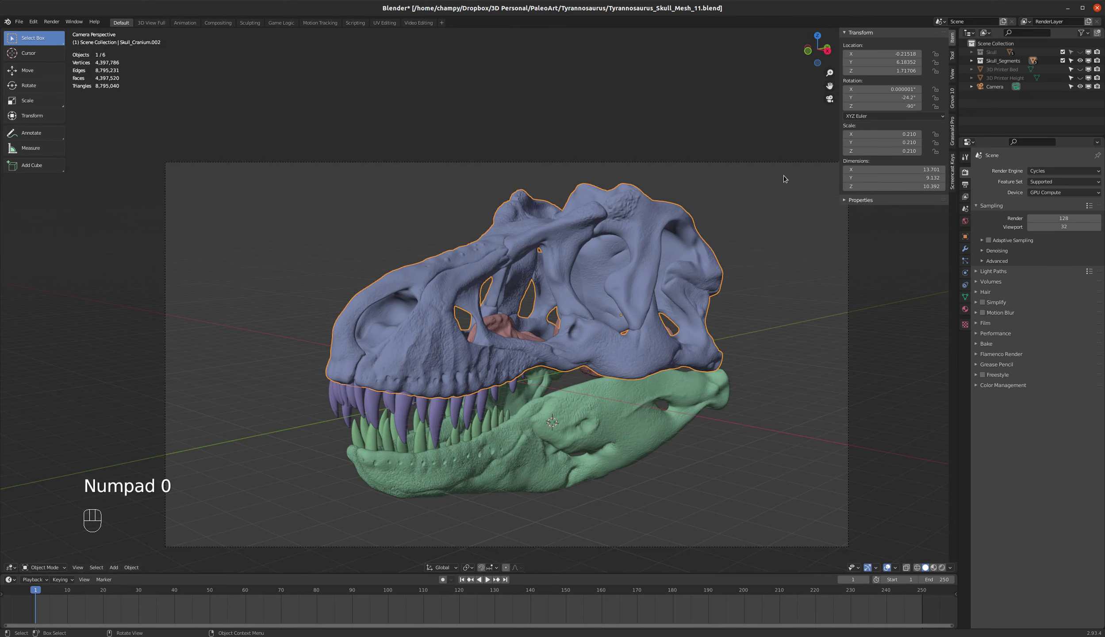
pyautogui.click(1000, 86)
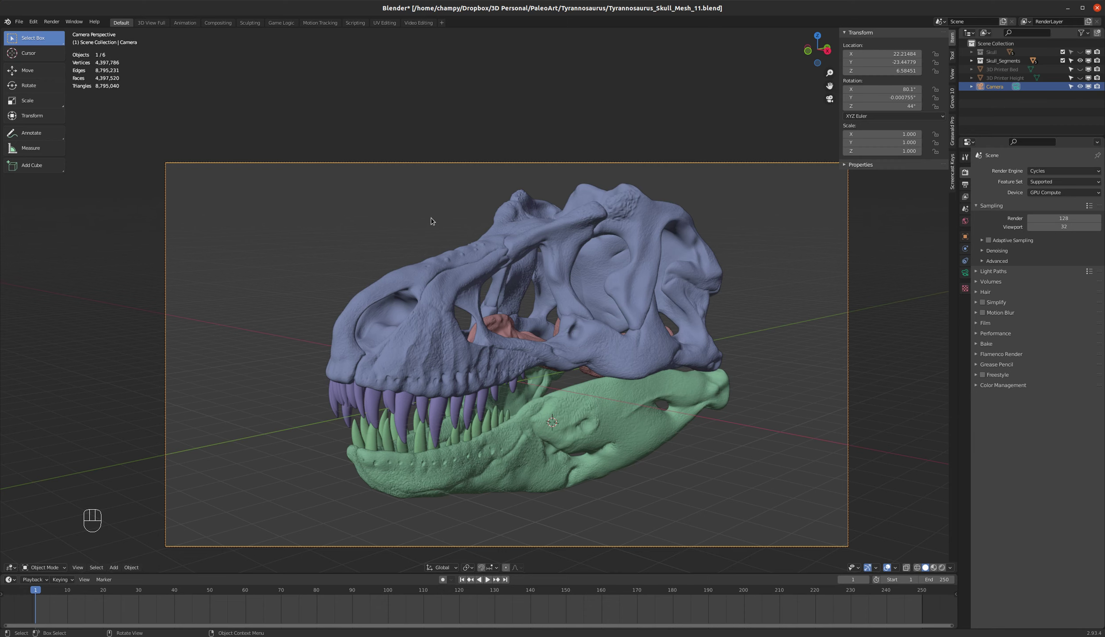
pyautogui.keyDown('shift'); pyautogui.moveTo(545, 273); pyautogui.dragTo(496, 237, button='middle'); pyautogui.keyUp('shift')
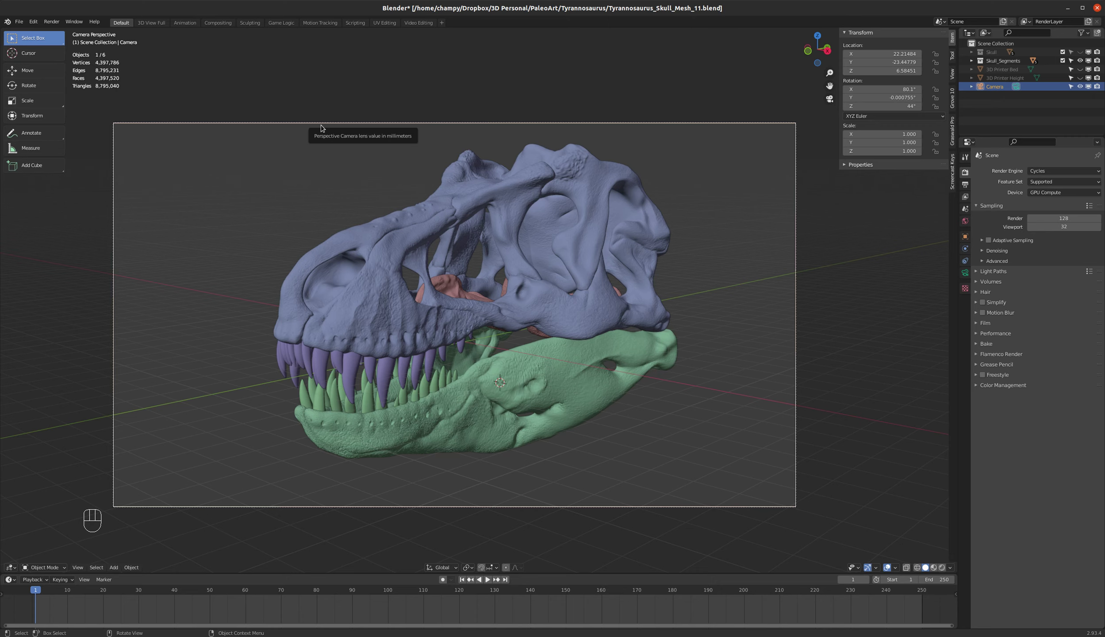
pyautogui.moveTo(502, 189); pyautogui.dragTo(525, 198, button='middle')
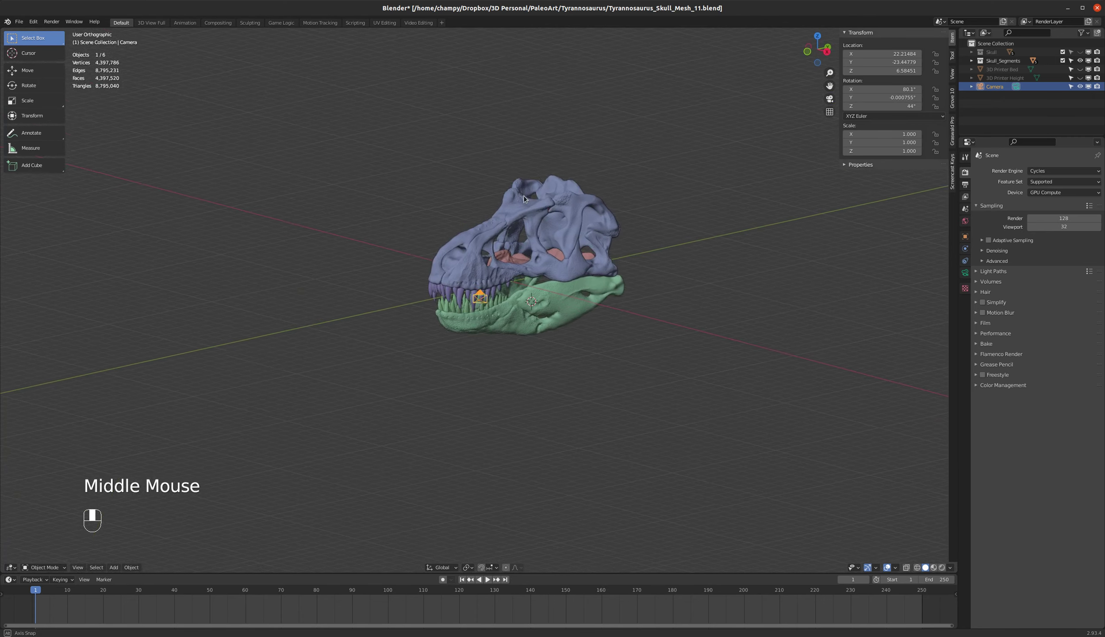
# Step: Reframe the whole skull through the camera with walk navigation, placing the camera at about X 23.5, Y -23.6, Z 7.0
pyautogui.press('KP_0')
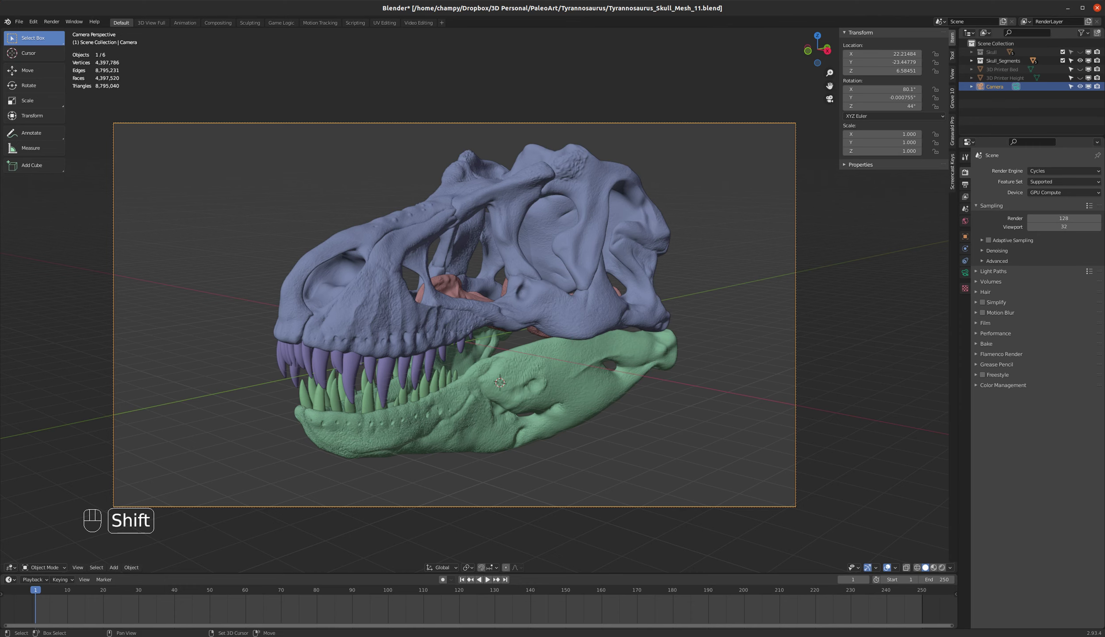
pyautogui.hotkey('shift', '`')
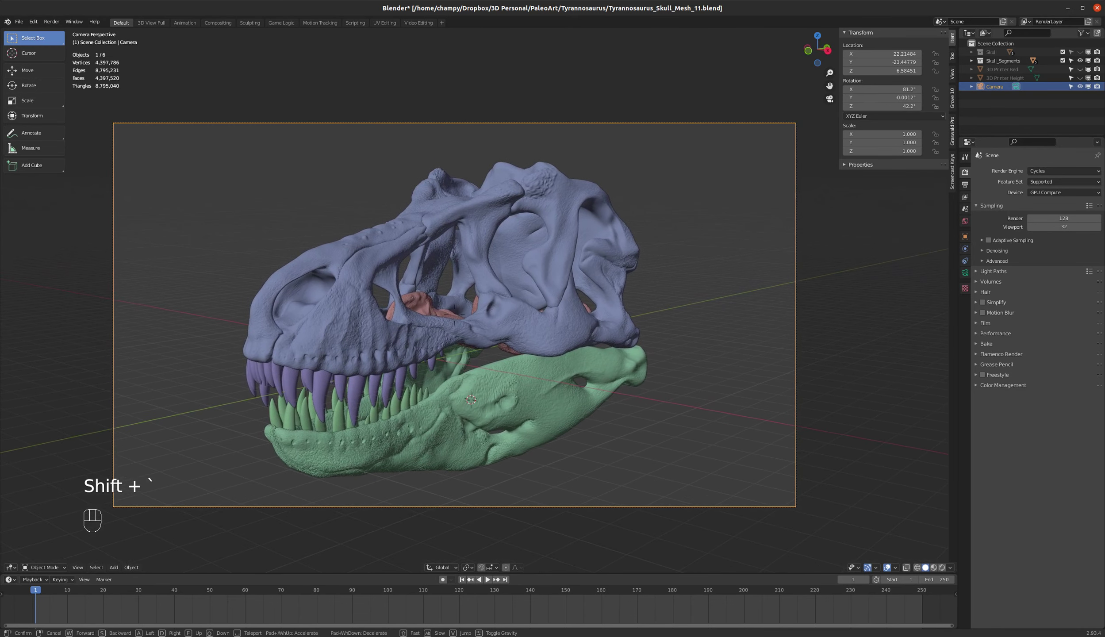
pyautogui.press('w')
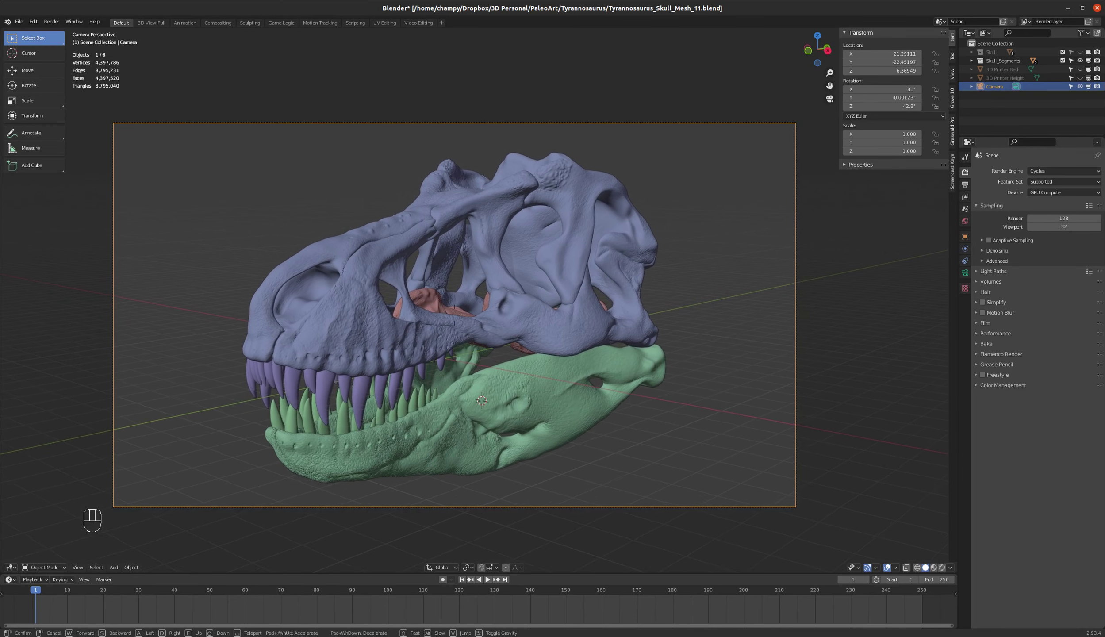
pyautogui.press('s')
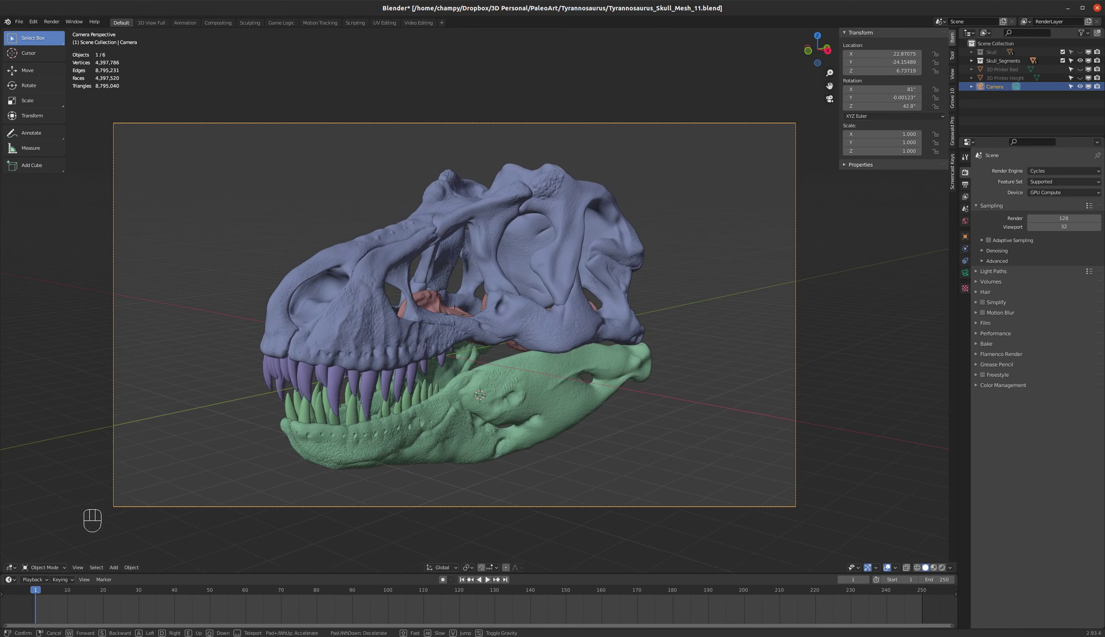
pyautogui.press('a')
pyautogui.press('d')
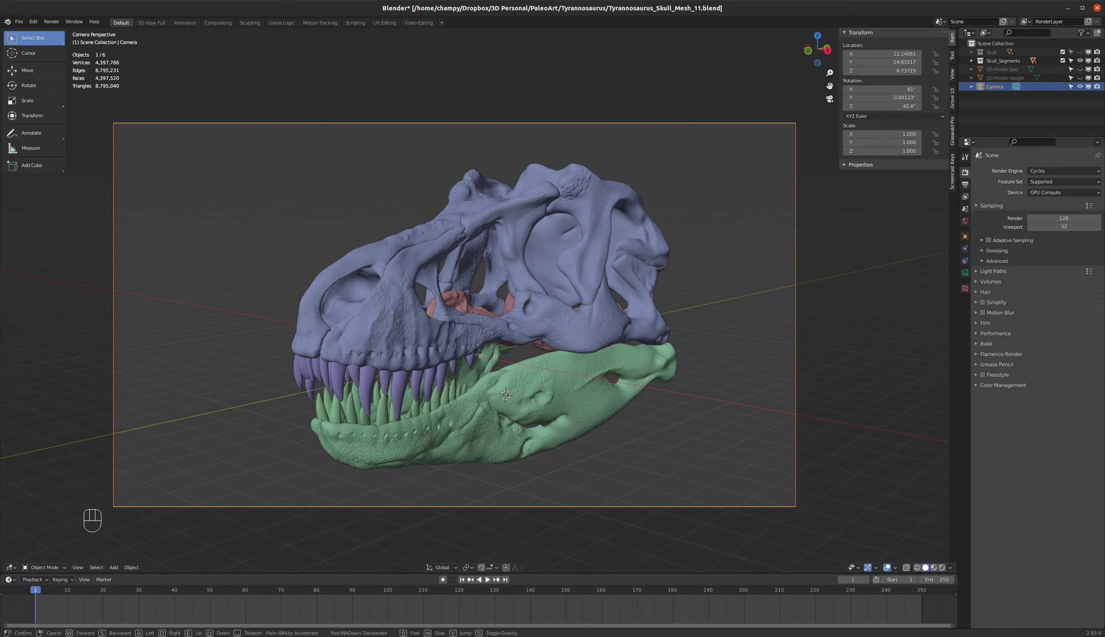
pyautogui.press('q')
pyautogui.press('e')
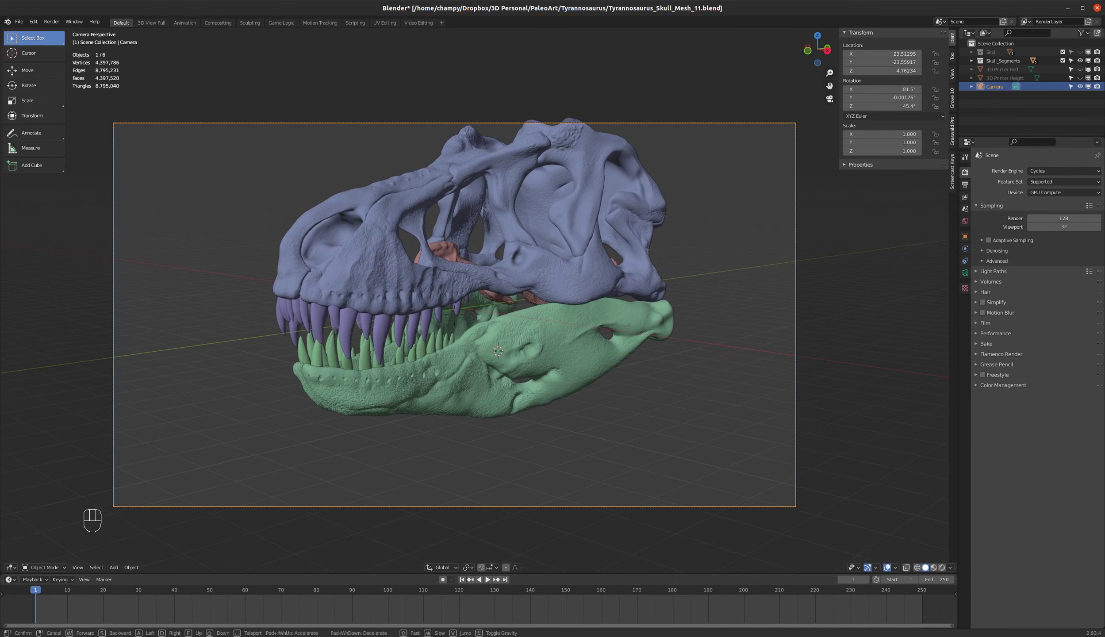
pyautogui.press('e')
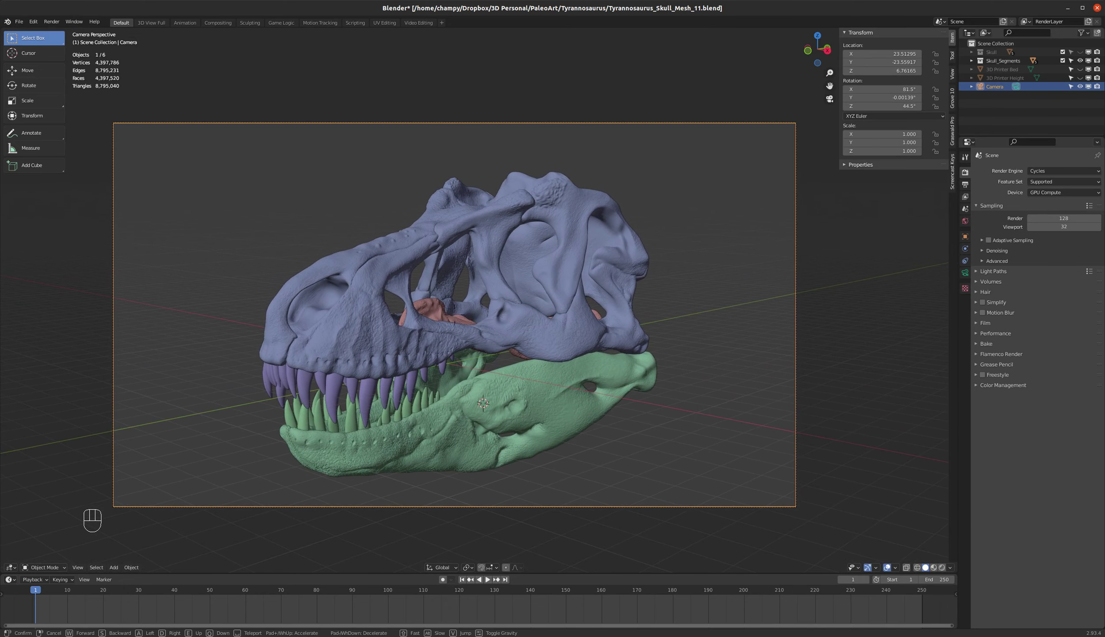
pyautogui.press('Return')
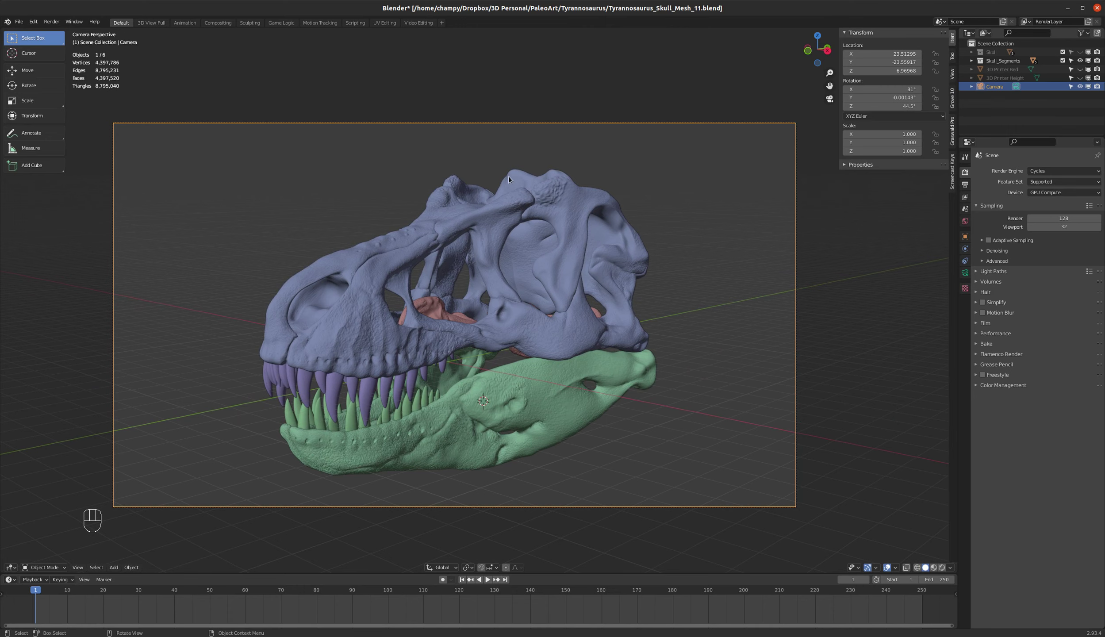
# Step: Add a second camera to the scene at the 3D cursor
pyautogui.moveTo(430, 206); pyautogui.dragTo(467, 231, button='middle')
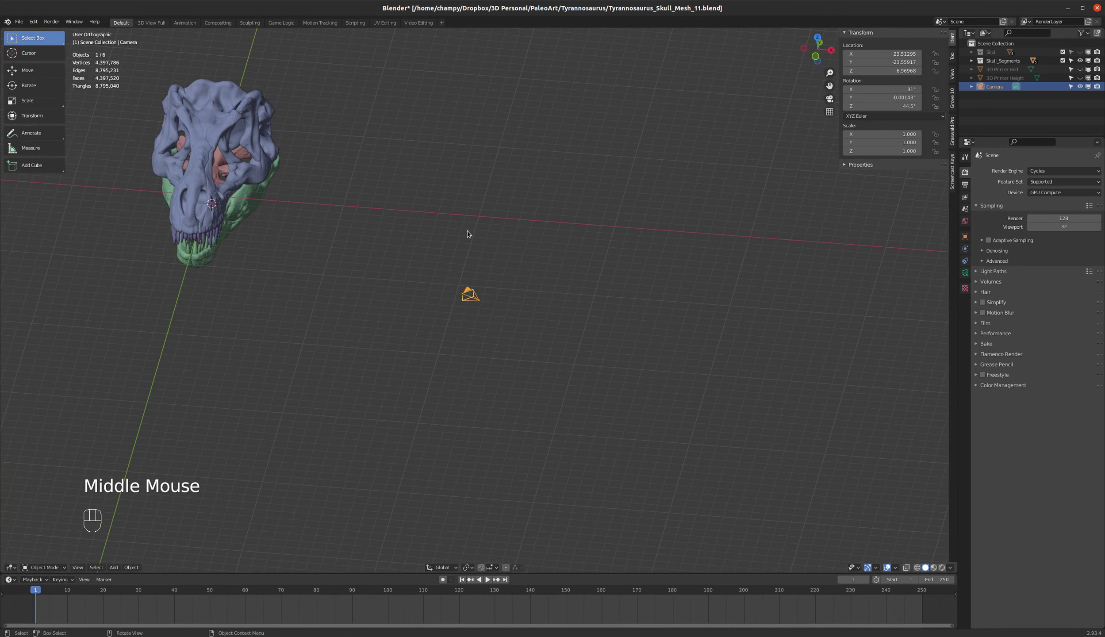
pyautogui.scroll(-2, 538, 242)
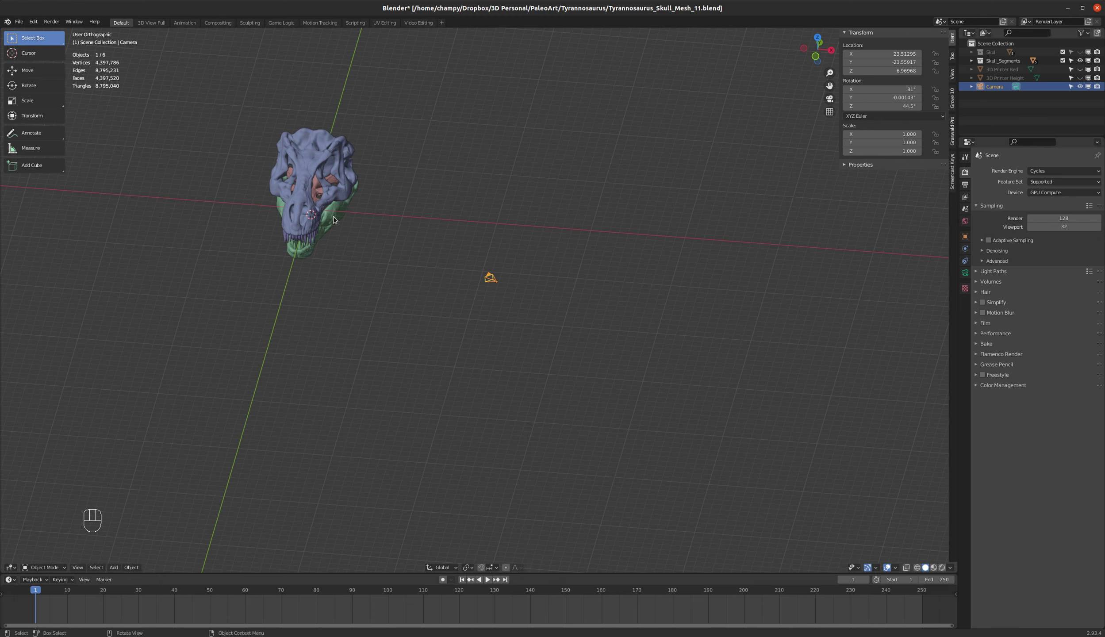
pyautogui.hotkey('shift', 'a')
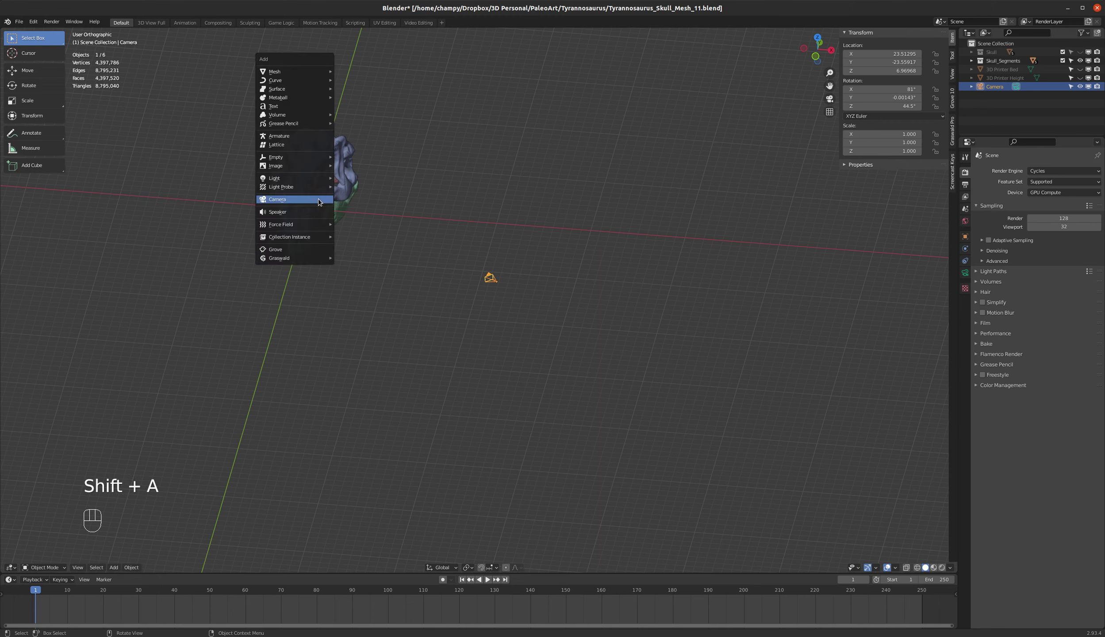
pyautogui.click(278, 200)
# Step: In top view, move the new camera in front of the snout to about X 1.6, Y -28.9
pyautogui.moveTo(366, 221); pyautogui.dragTo(374, 245, button='middle')
pyautogui.scroll(4, 334, 205)
pyautogui.scroll(-6, 345, 219)
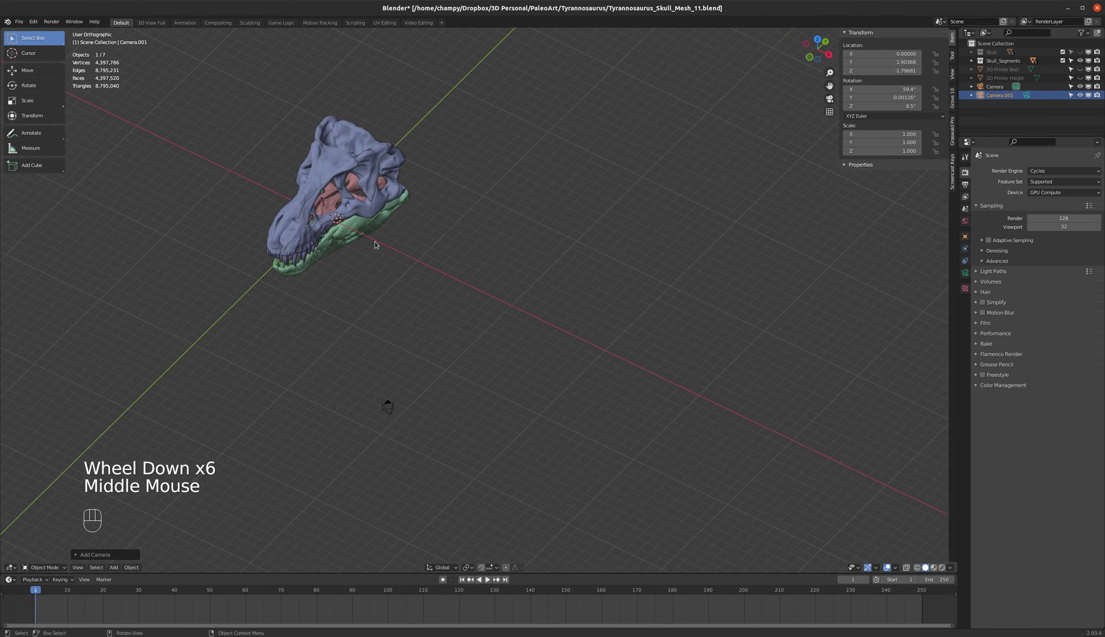
pyautogui.press('KP_7')
pyautogui.press('g')
pyautogui.click(427, 497)
pyautogui.press('g')
pyautogui.click(442, 357)
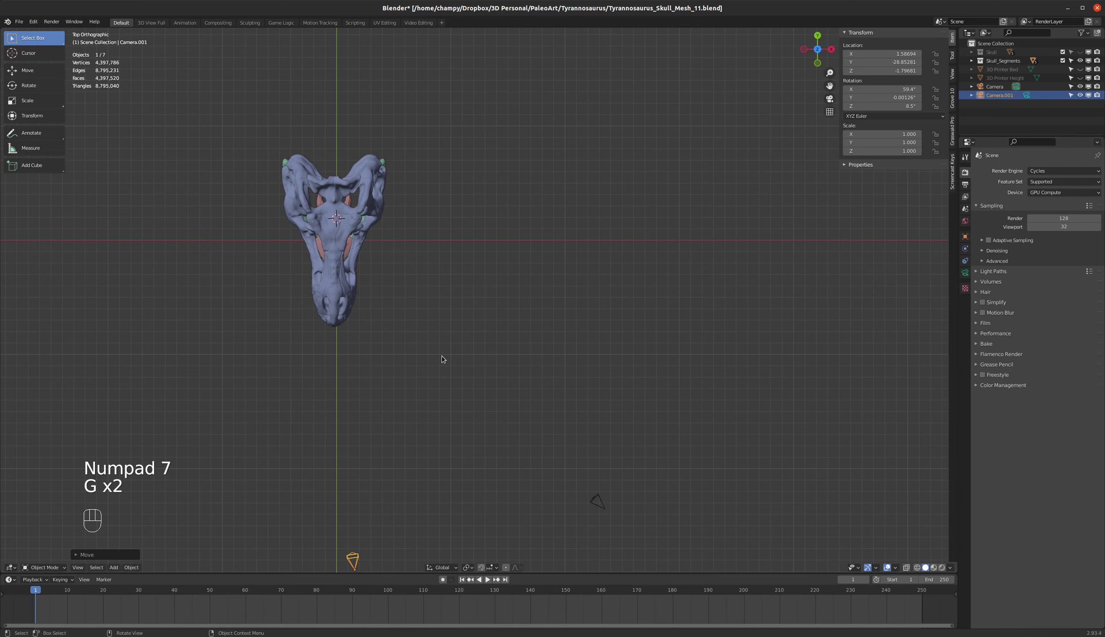
# Step: In right side view, raise the new camera to about Z 2.7 and rotate it to about 80.8° on X, facing the skull
pyautogui.press('KP_3')
pyautogui.scroll(-2, 450, 332)
pyautogui.press('g')
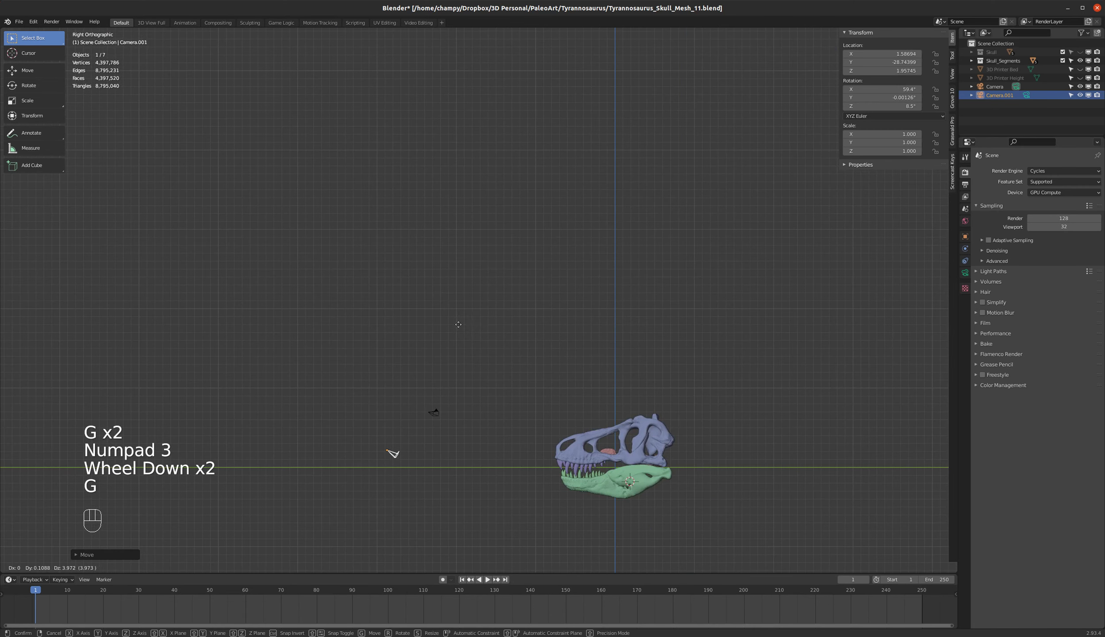
pyautogui.press('r')
pyautogui.click(480, 265)
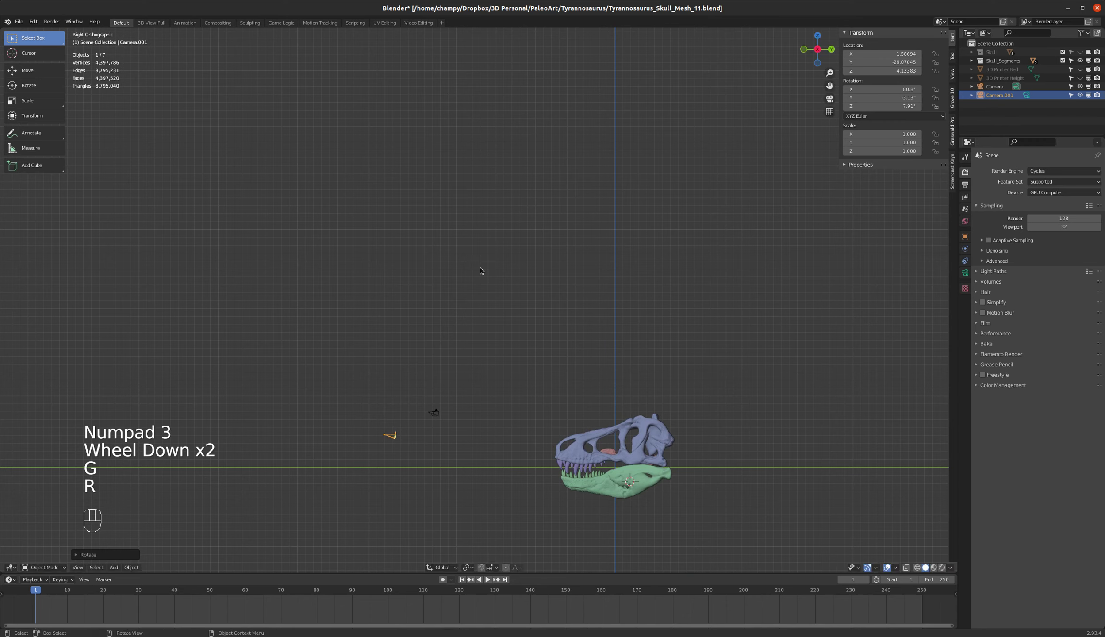
pyautogui.press('g')
pyautogui.click(482, 278)
# Step: Examine the placement of both cameras around the skull, selecting each one in turn
pyautogui.moveTo(482, 278); pyautogui.dragTo(500, 336, button='middle')
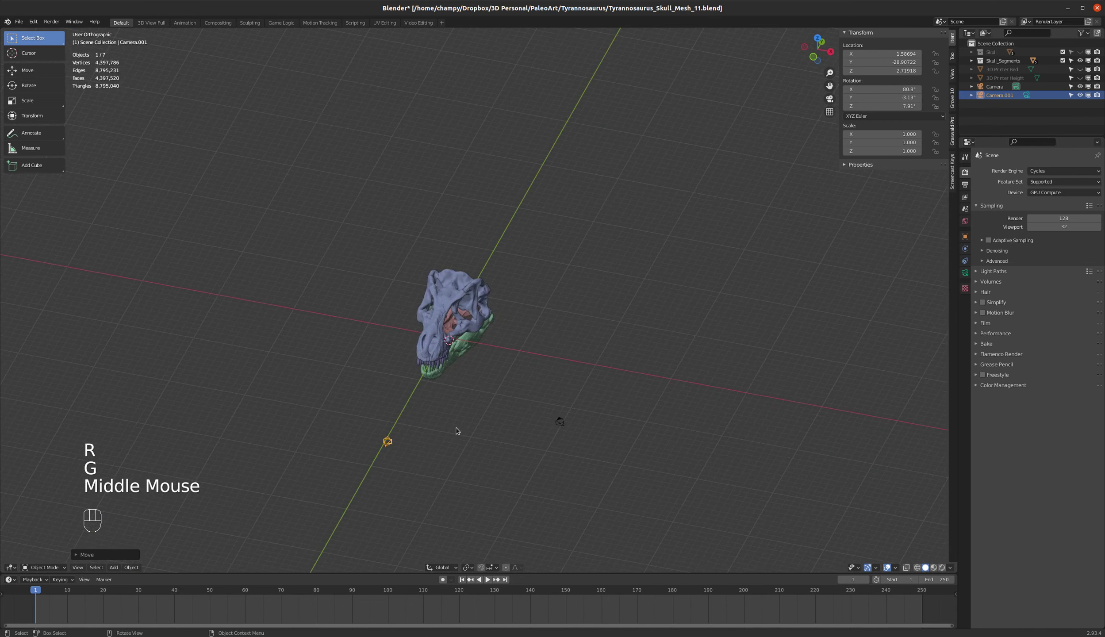
pyautogui.scroll(4, 456, 429)
pyautogui.moveTo(455, 409); pyautogui.dragTo(460, 390, button='middle')
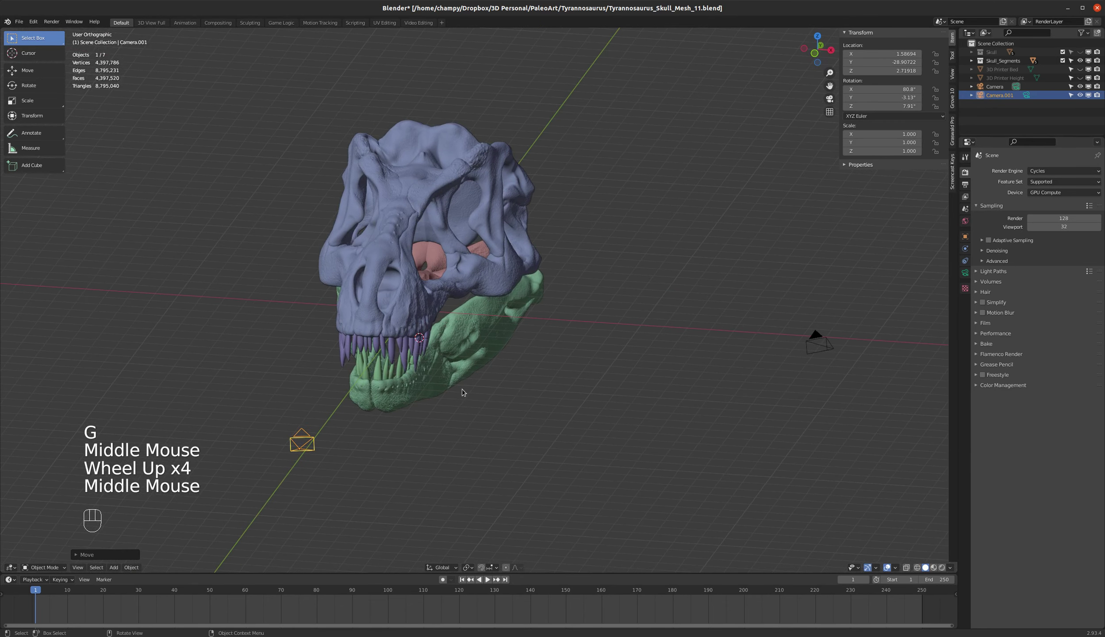
pyautogui.press('a')
pyautogui.press('a')
pyautogui.moveTo(395, 421); pyautogui.dragTo(608, 418, button='middle')
pyautogui.click(820, 347)
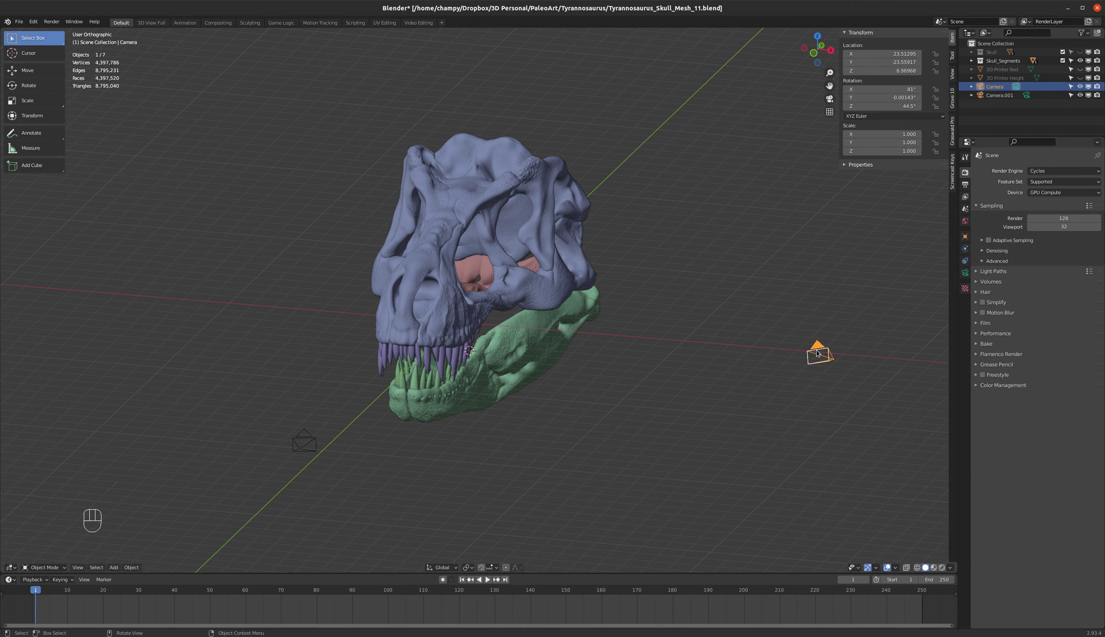
pyautogui.click(312, 443)
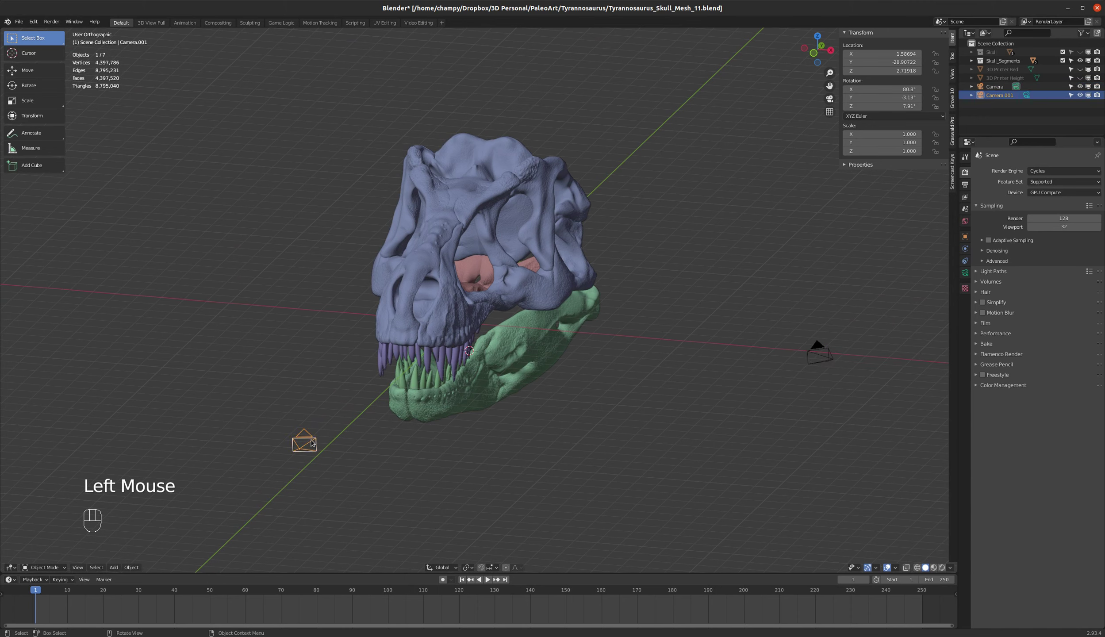
pyautogui.click(822, 346)
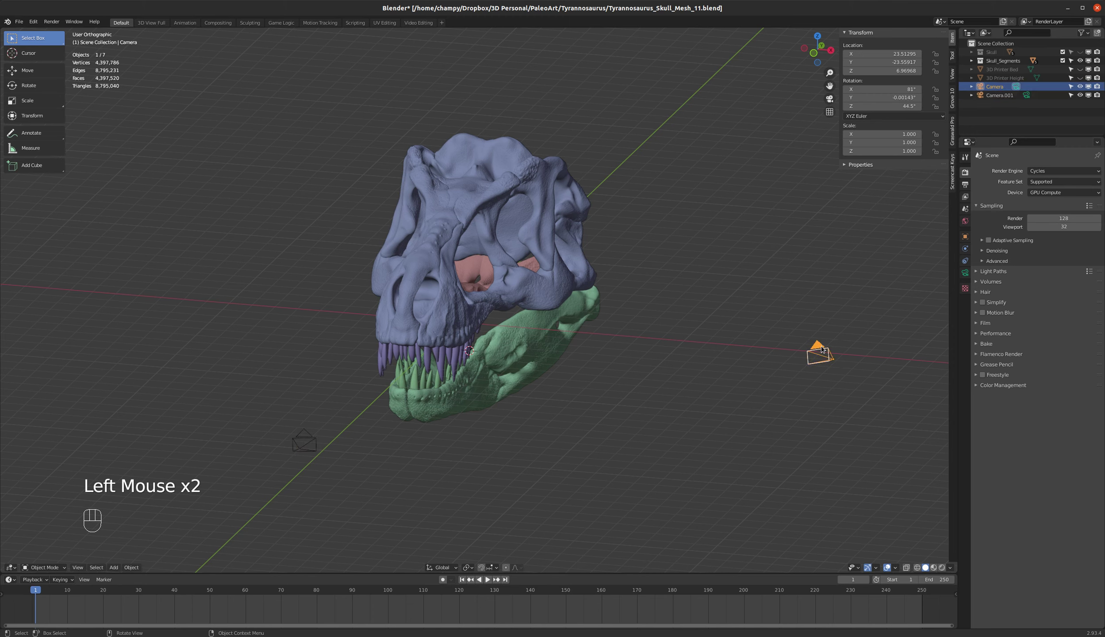
# Step: Select the camera in front of the snout, check the current camera view, and set the selected one as the active camera
pyautogui.click(309, 440)
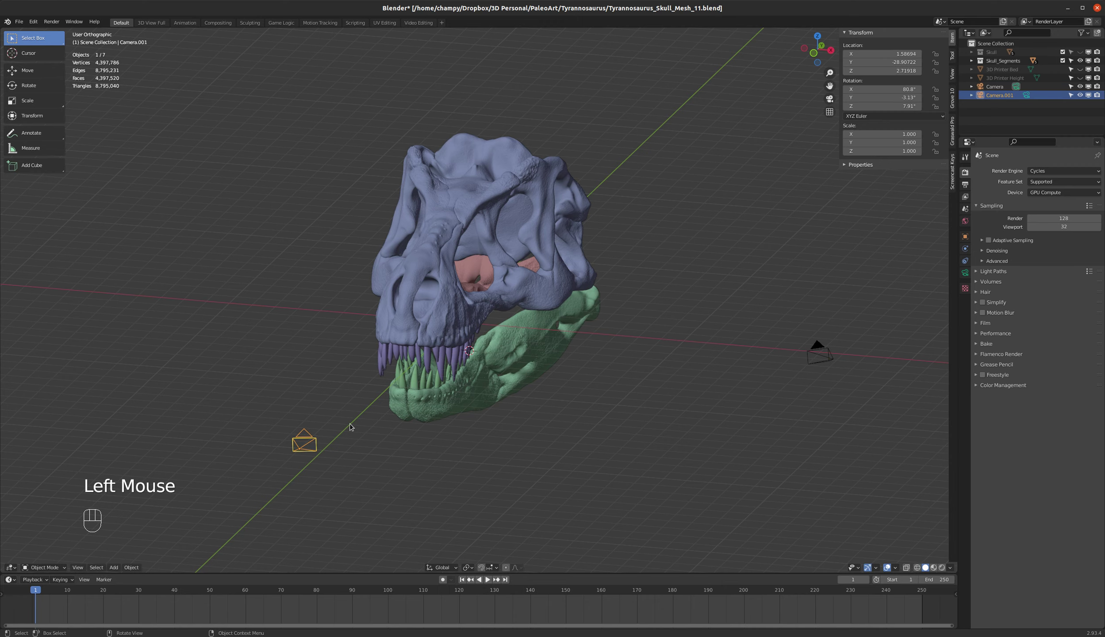
pyautogui.press('KP_0')
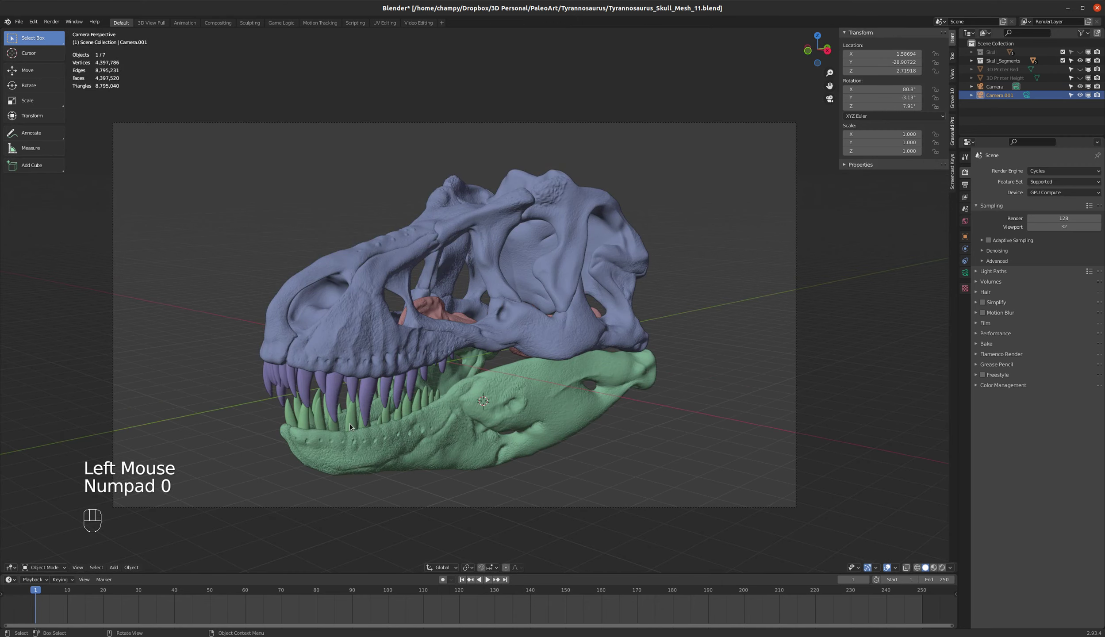
pyautogui.press('KP_0')
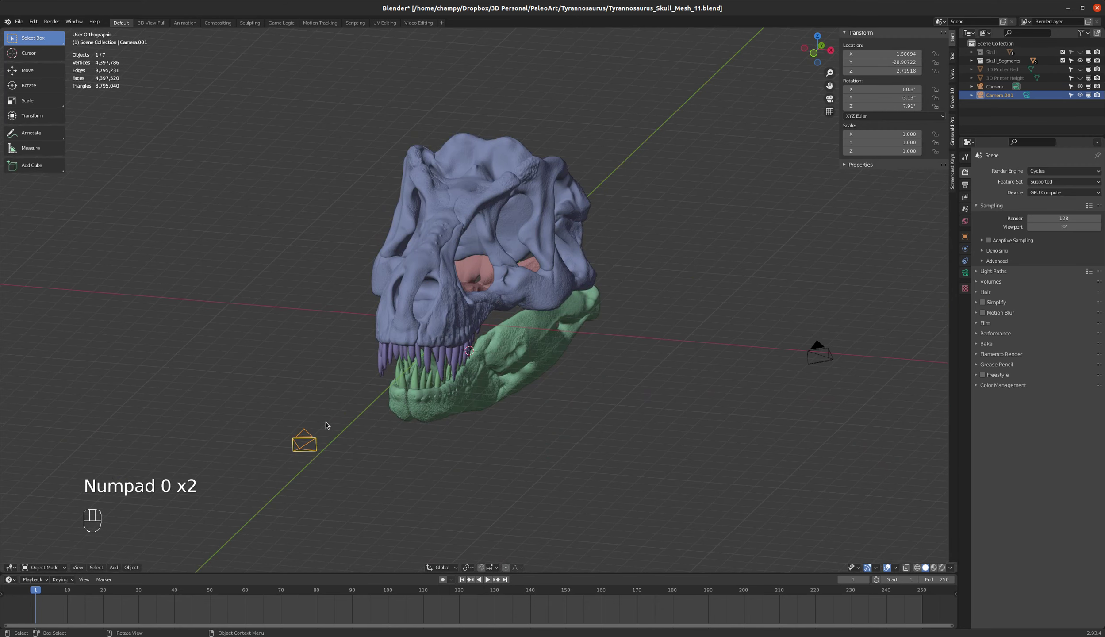
pyautogui.rightClick(305, 439)
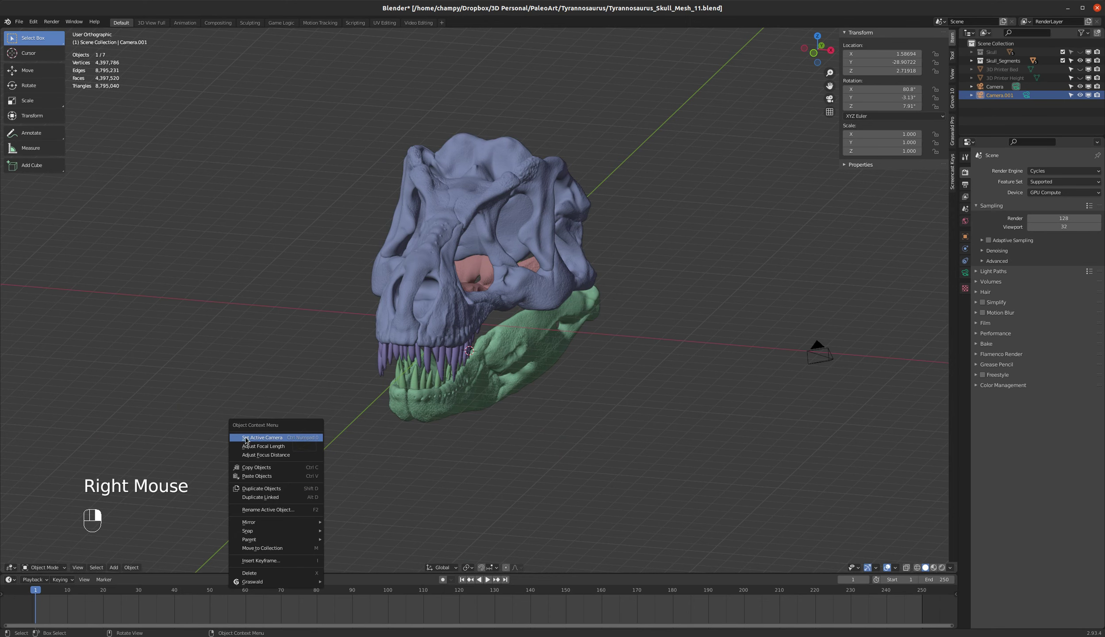
pyautogui.click(266, 437)
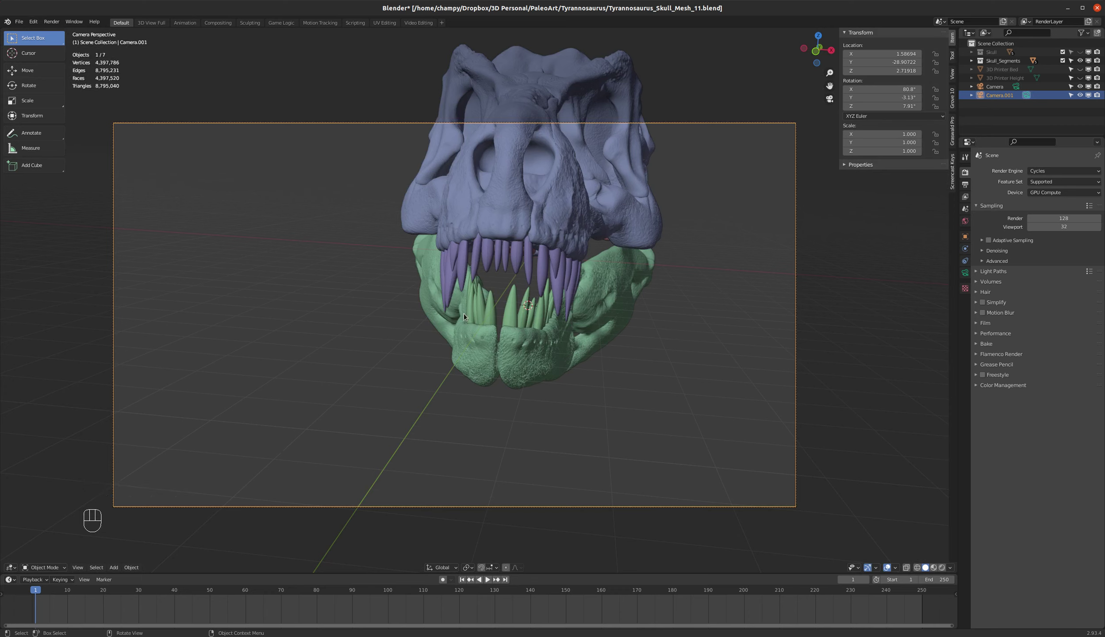
# Step: Walk the active camera back to about Y -30.3, Z 2.8 to frame the whole skull, and level its roll to about 0° on Y
pyautogui.hotkey('shift', '`')
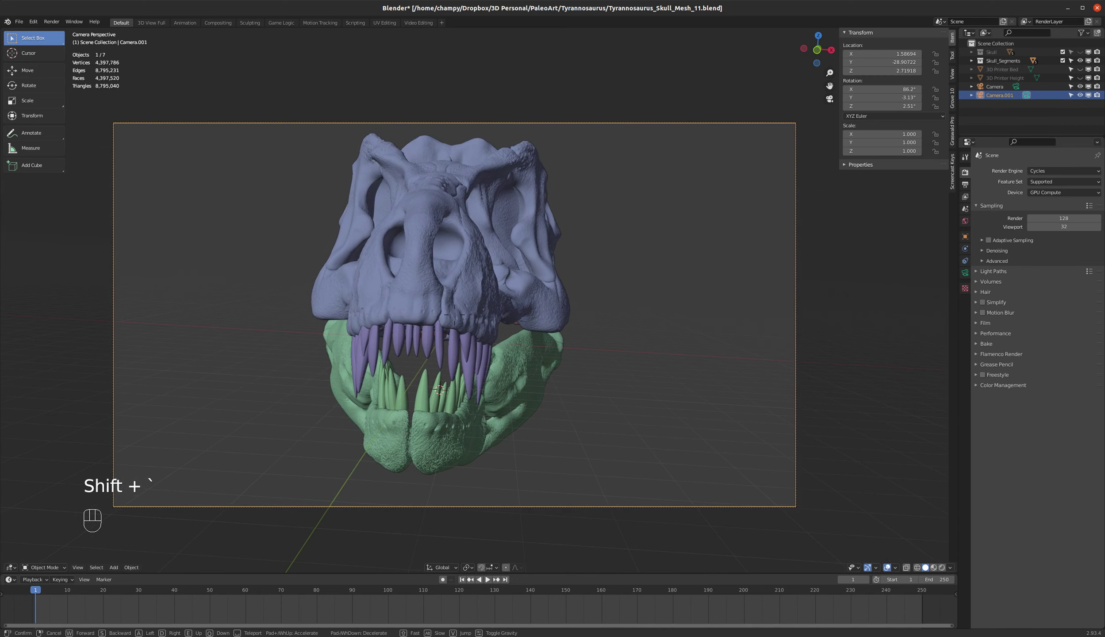
pyautogui.press('s')
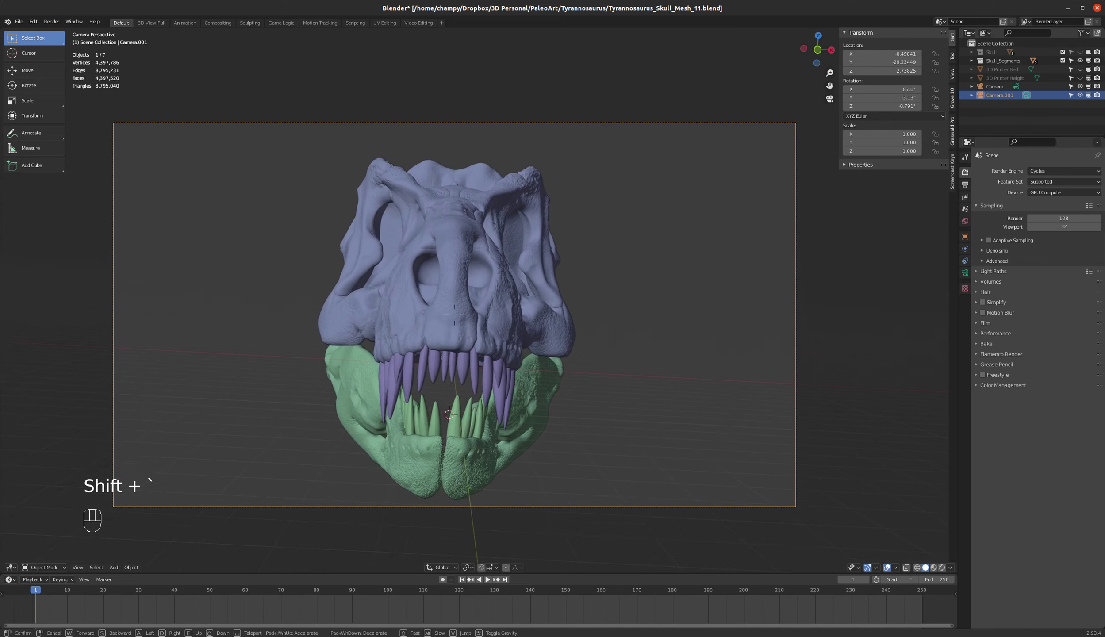
pyautogui.click(478, 300)
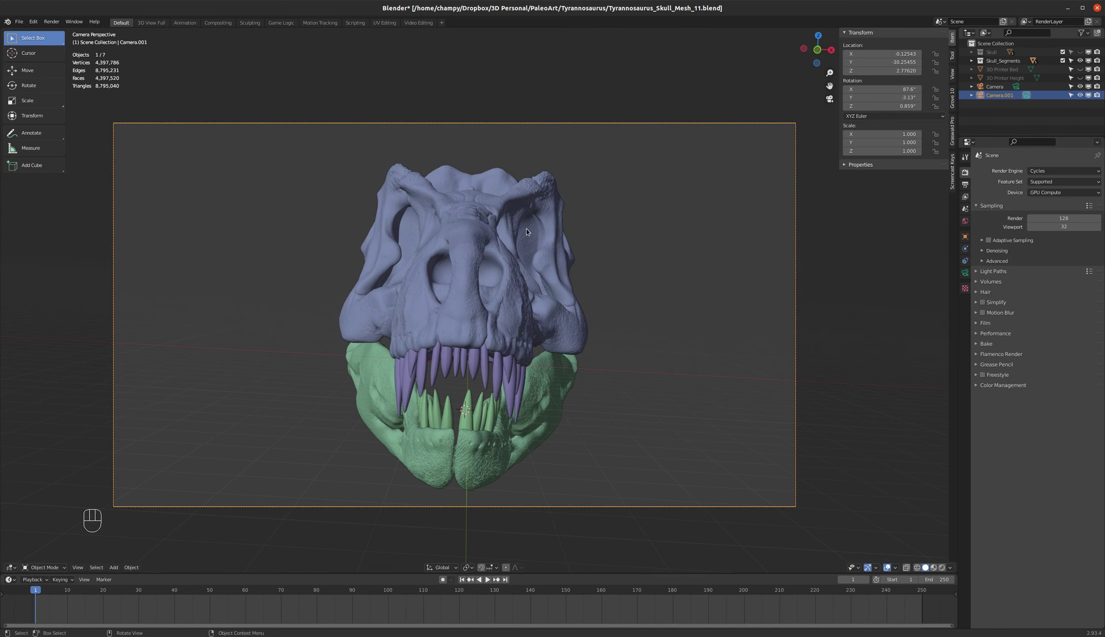
pyautogui.press('r')
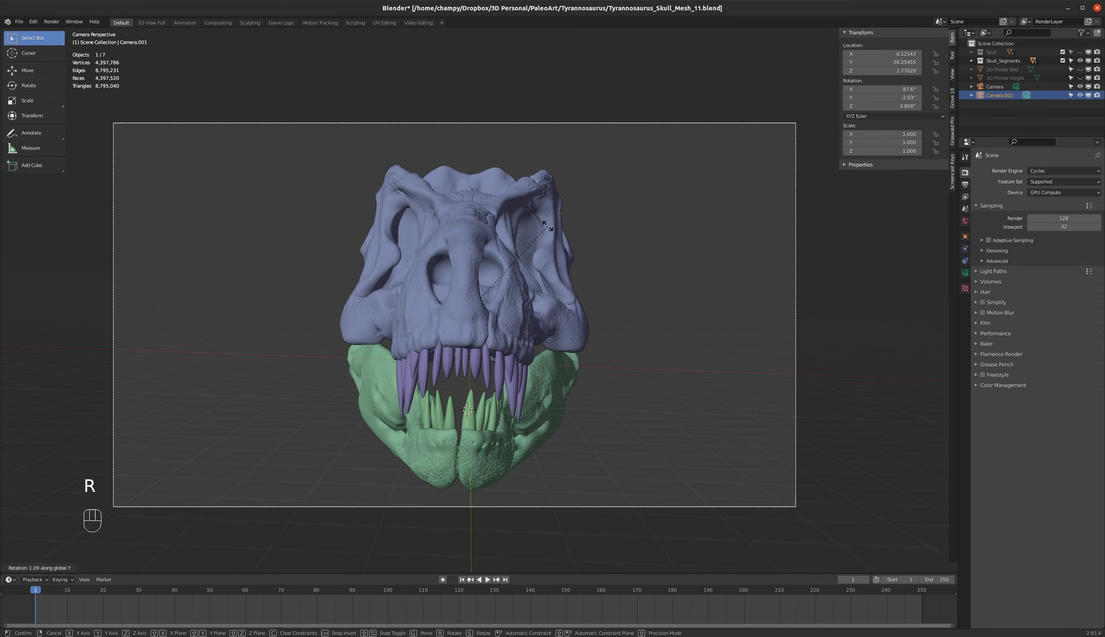
pyautogui.click(583, 236)
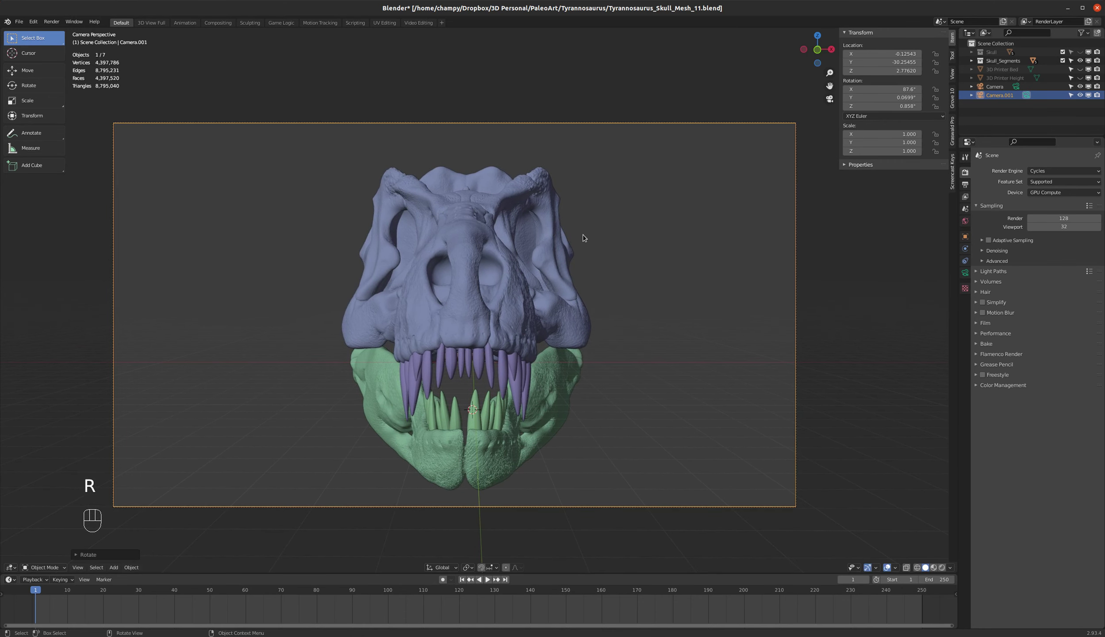
# Step: Inspect the skull and the positions of both cameras from an angled view outside the camera
pyautogui.press('shift')
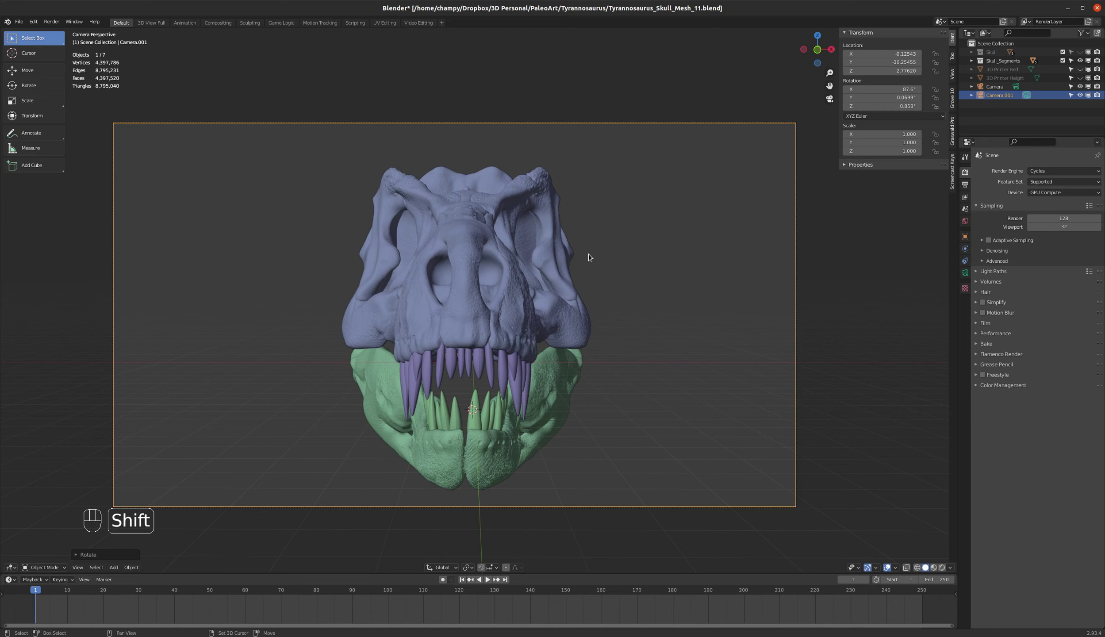
pyautogui.moveTo(561, 232); pyautogui.dragTo(552, 261, button='middle')
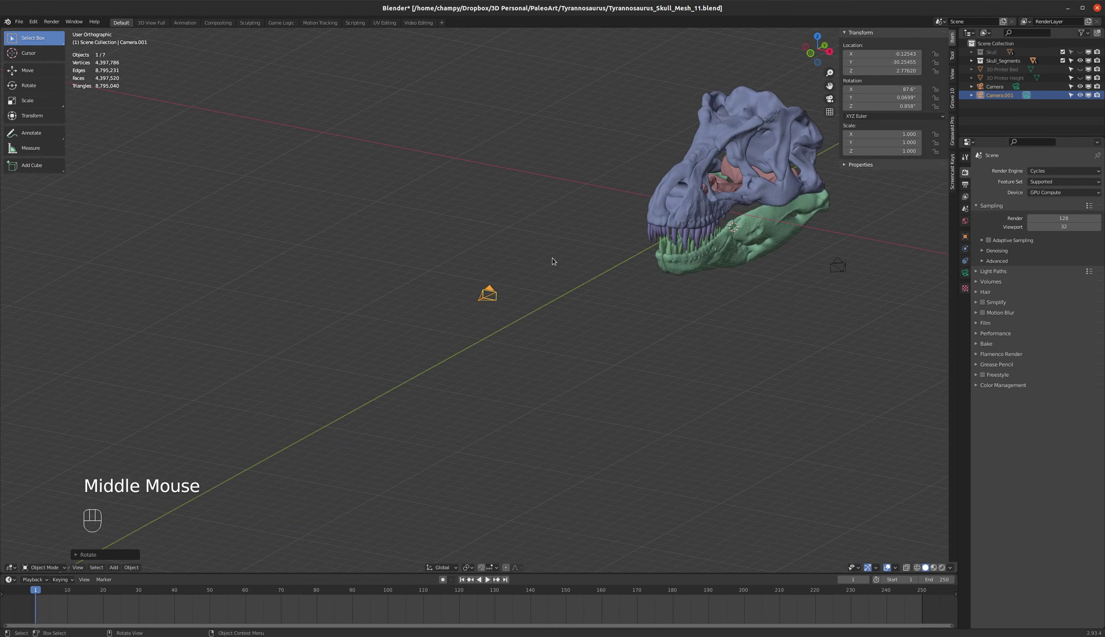
pyautogui.scroll(-4, 553, 261)
pyautogui.scroll(3, 567, 260)
pyautogui.scroll(-2, 580, 260)
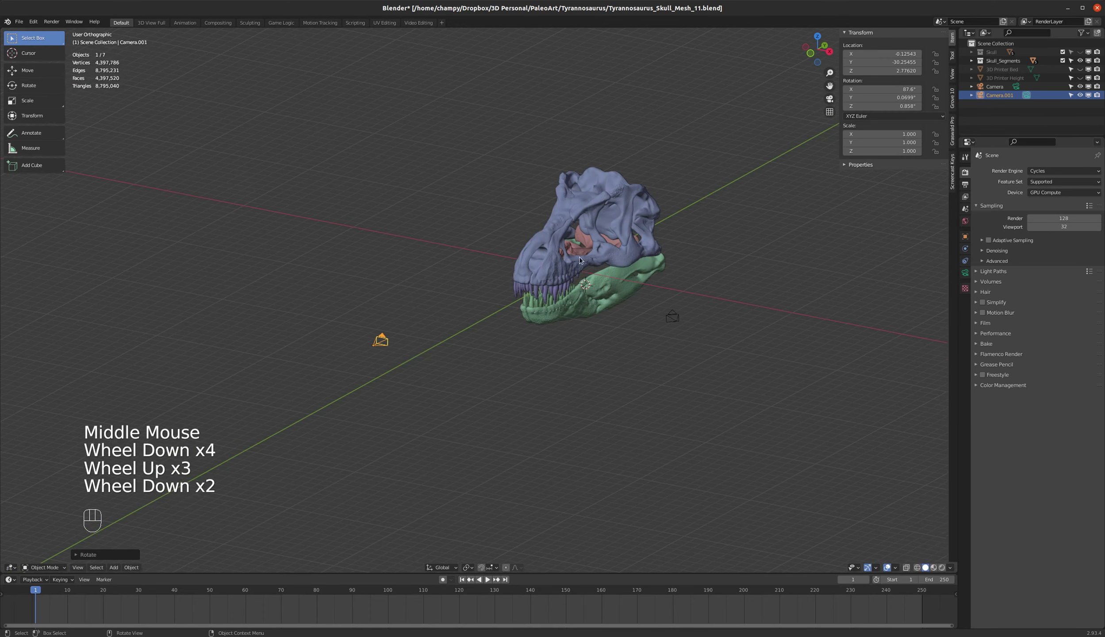
pyautogui.scroll(3, 580, 260)
pyautogui.scroll(-2, 578, 191)
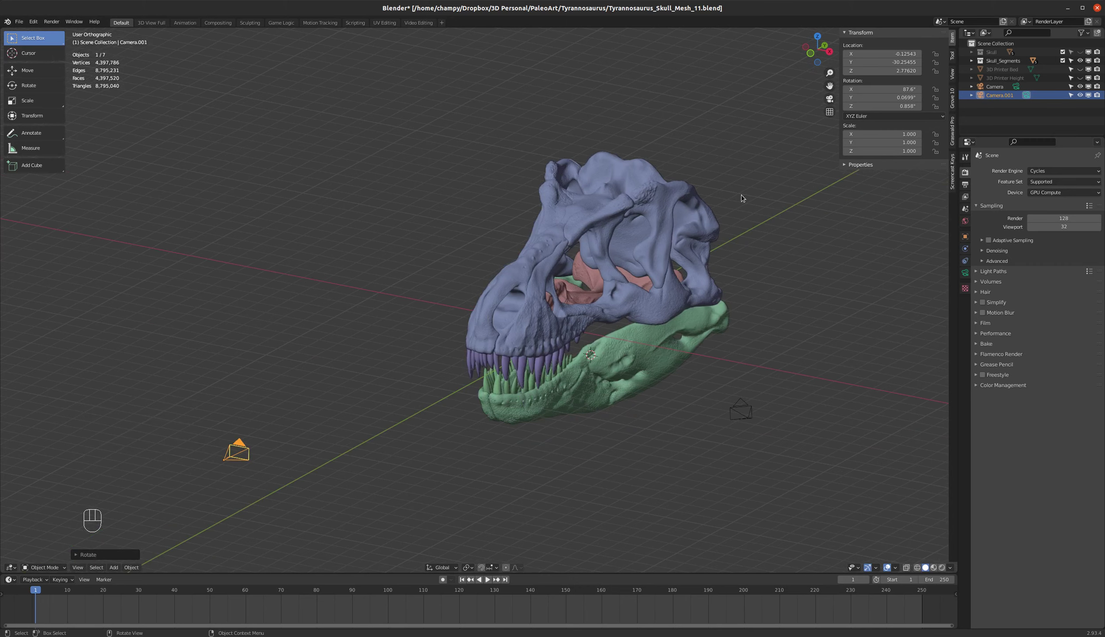
# Step: Set the render output file format to PNG and return to the render engine settings
pyautogui.click(965, 185)
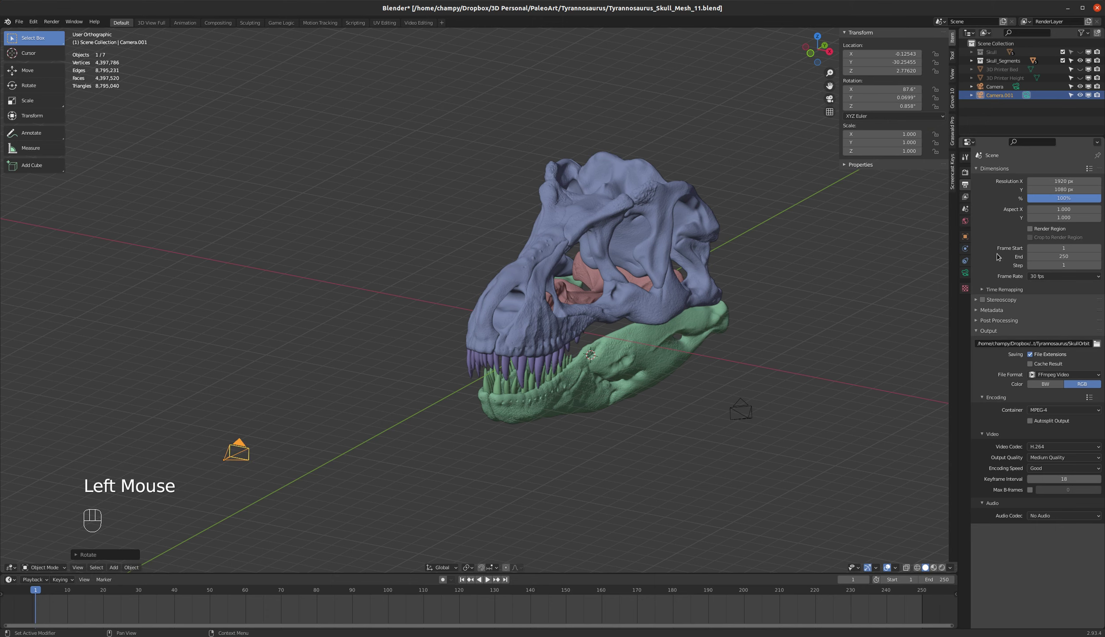
pyautogui.click(966, 173)
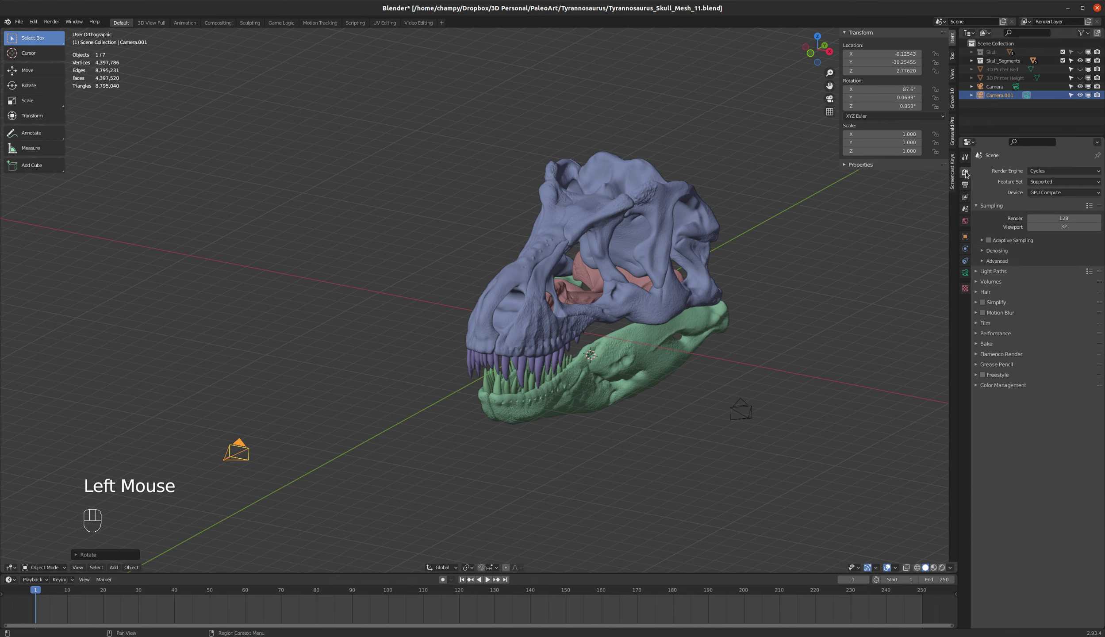
pyautogui.click(966, 185)
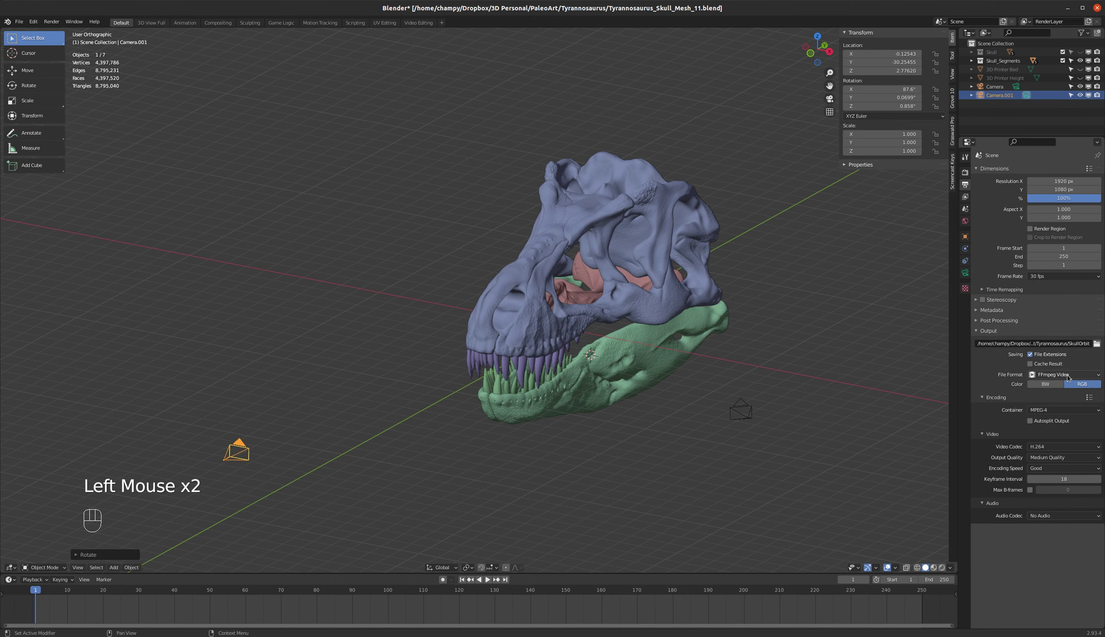
pyautogui.click(1083, 376)
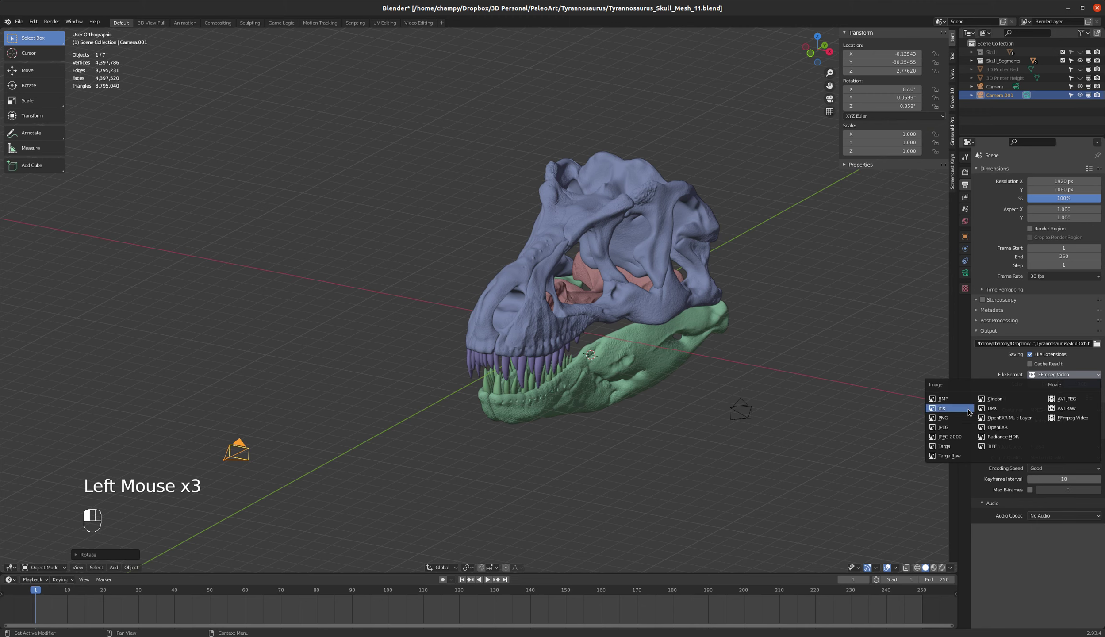
pyautogui.click(947, 418)
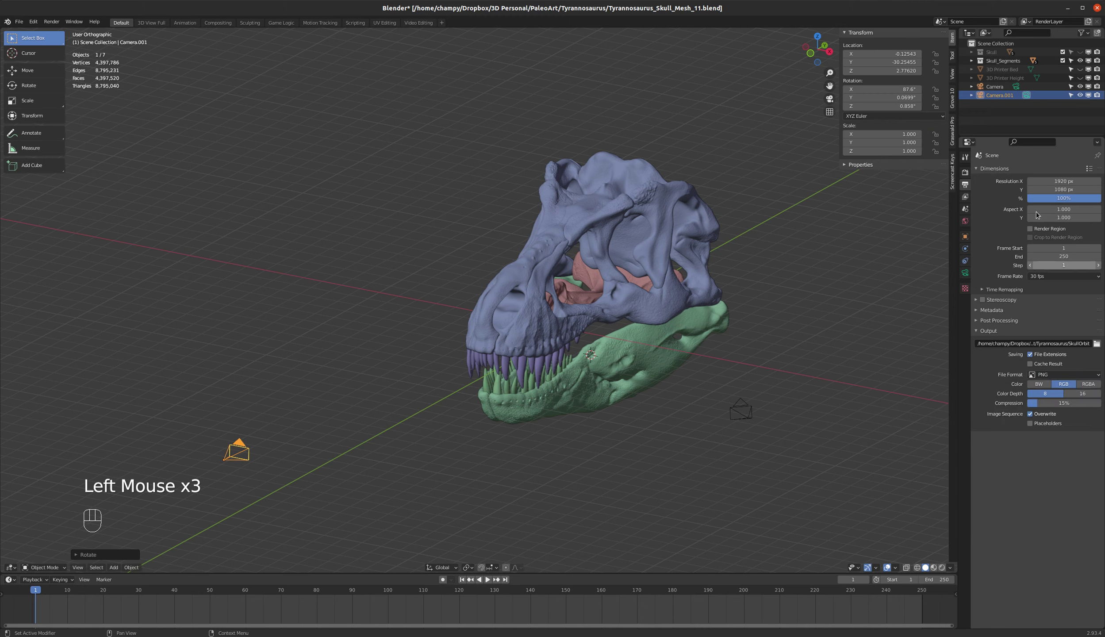
pyautogui.click(966, 173)
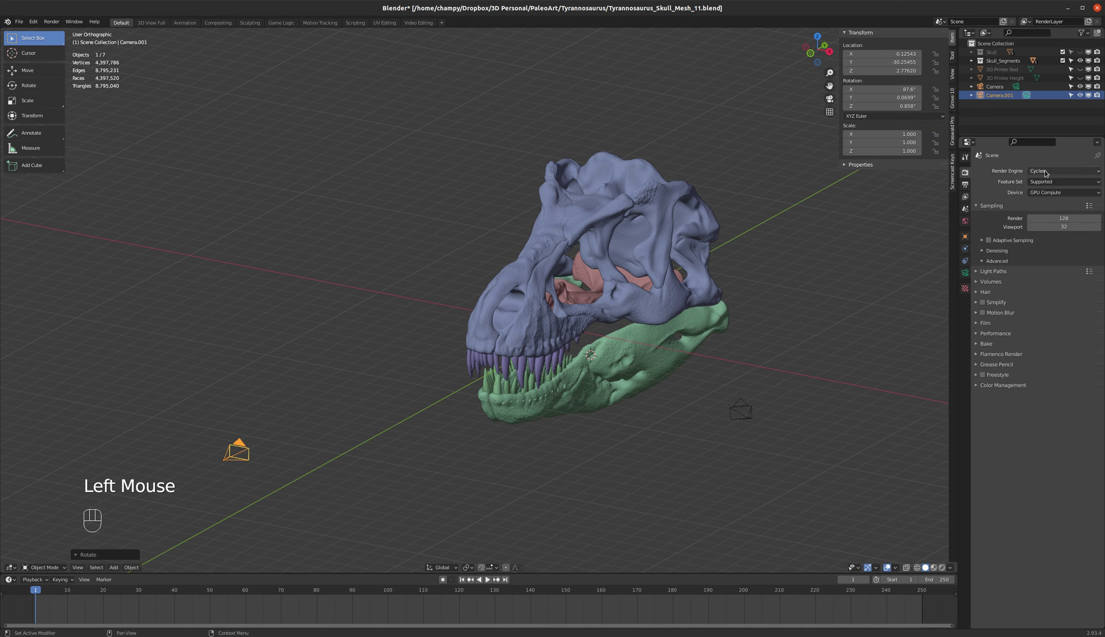
# Step: Make the original camera beside the skull the active camera, look through it, and check the available render commands
pyautogui.click(51, 22)
pyautogui.click(742, 408)
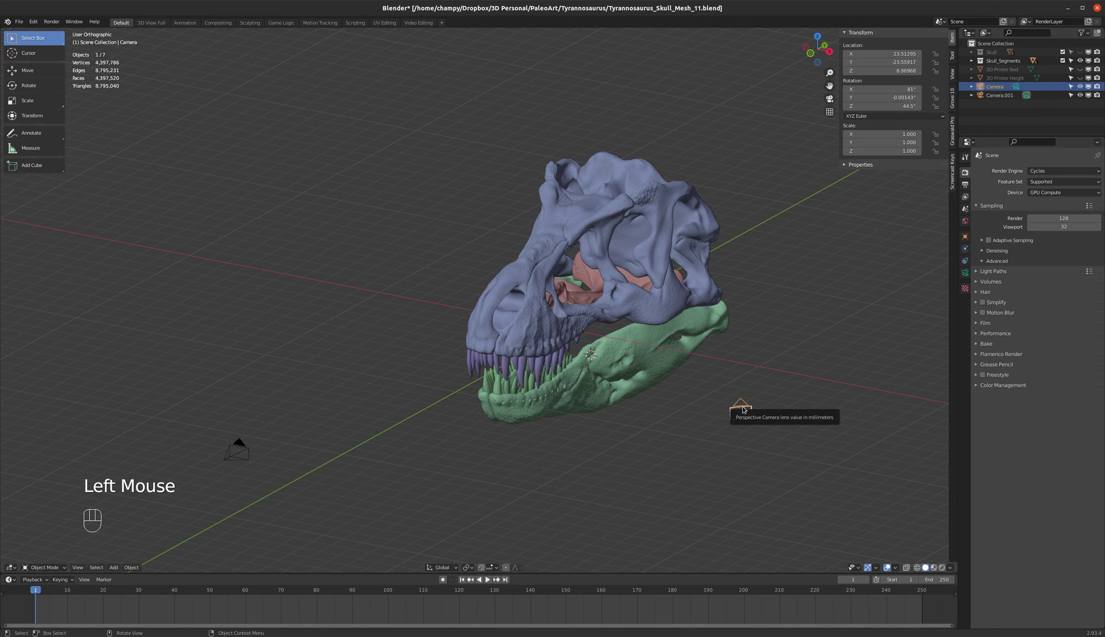
pyautogui.rightClick(743, 408)
pyautogui.click(706, 407)
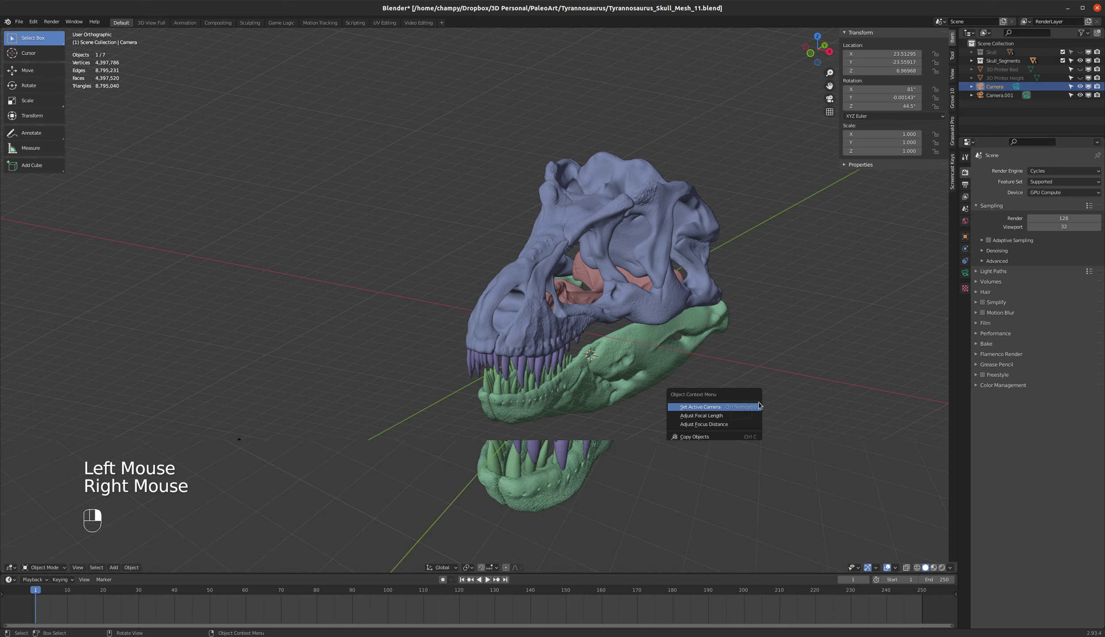
pyautogui.click(51, 22)
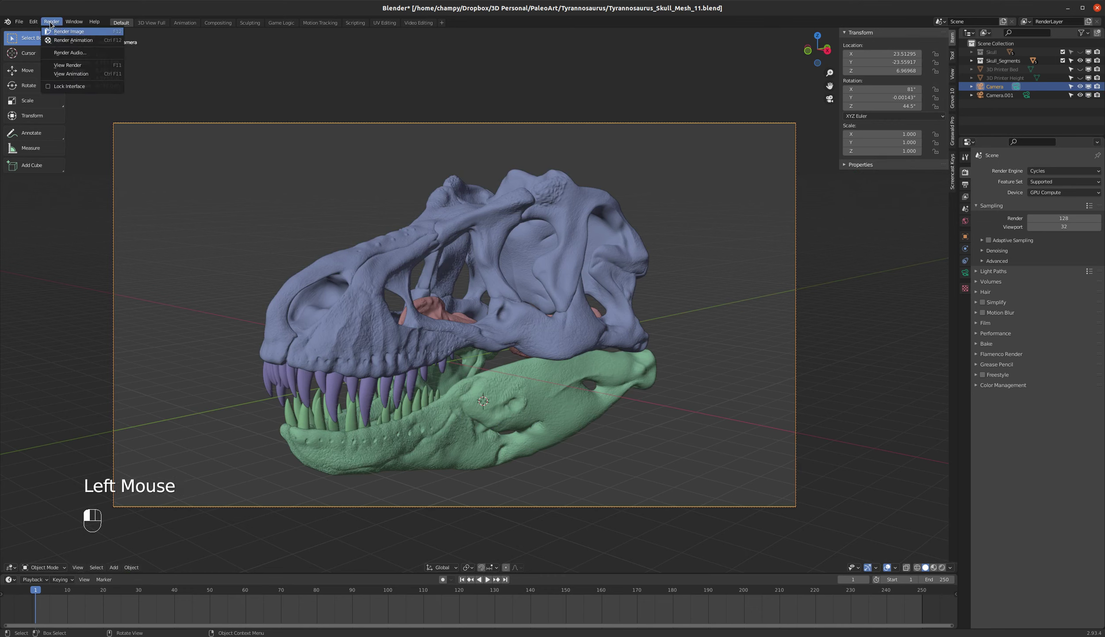
pyautogui.click(52, 22)
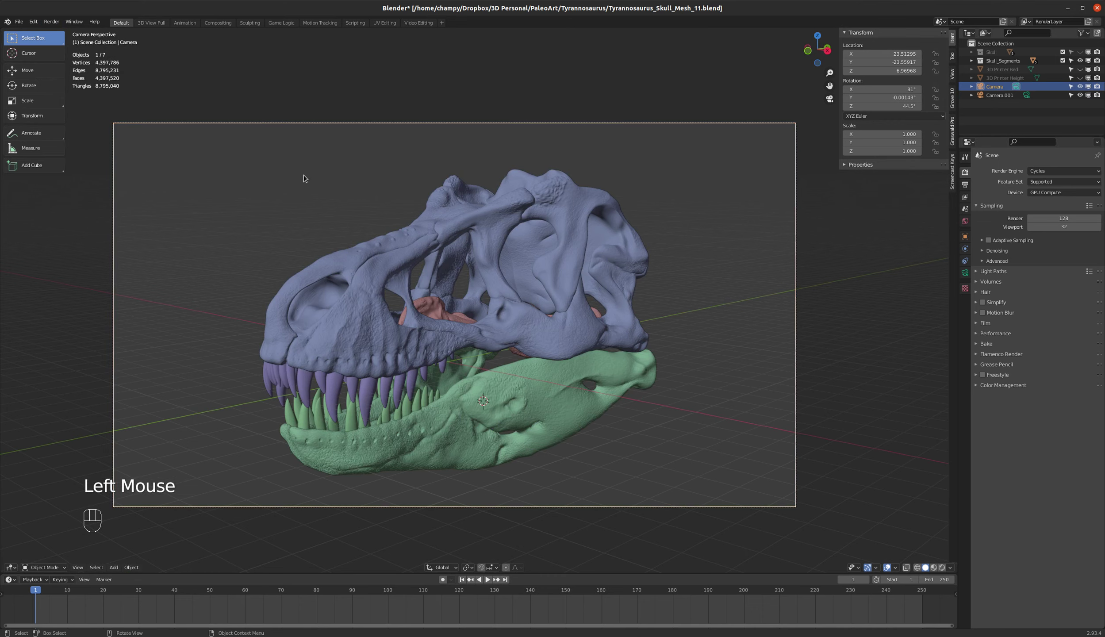